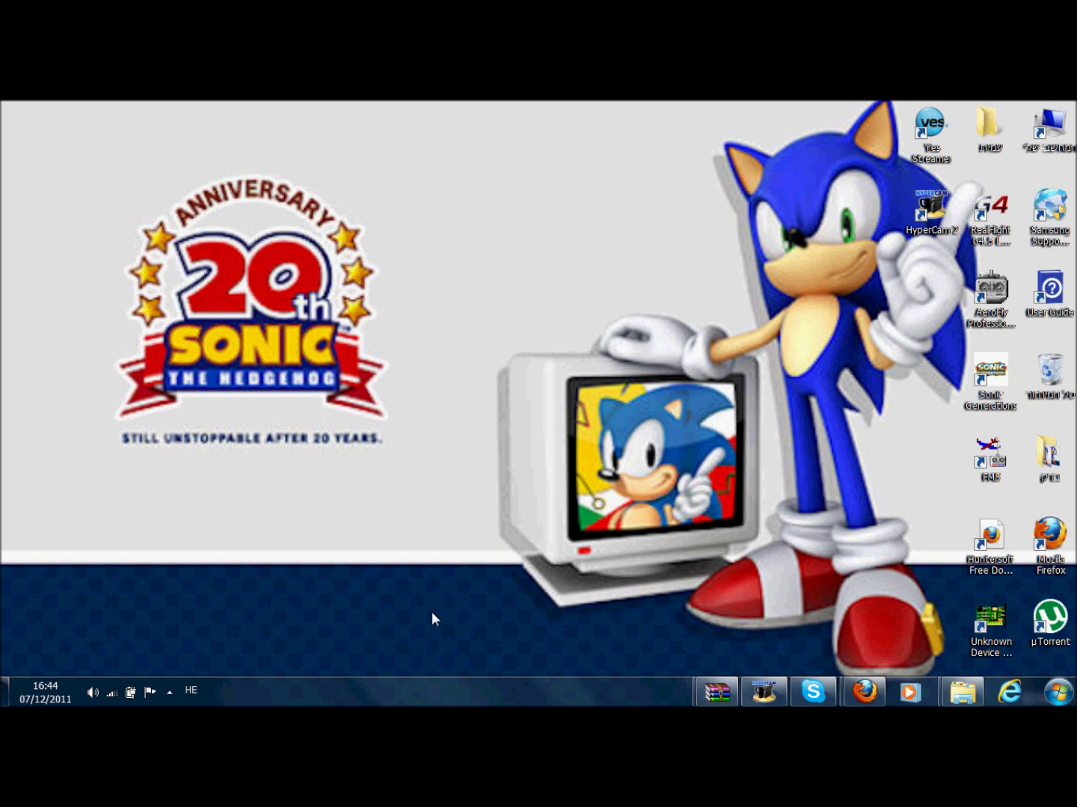
Start the compatibility troubleshooter on the Sonic Generations shortcut, then cancel it.
{"action": "right_click", "coordinate": [989, 395]}
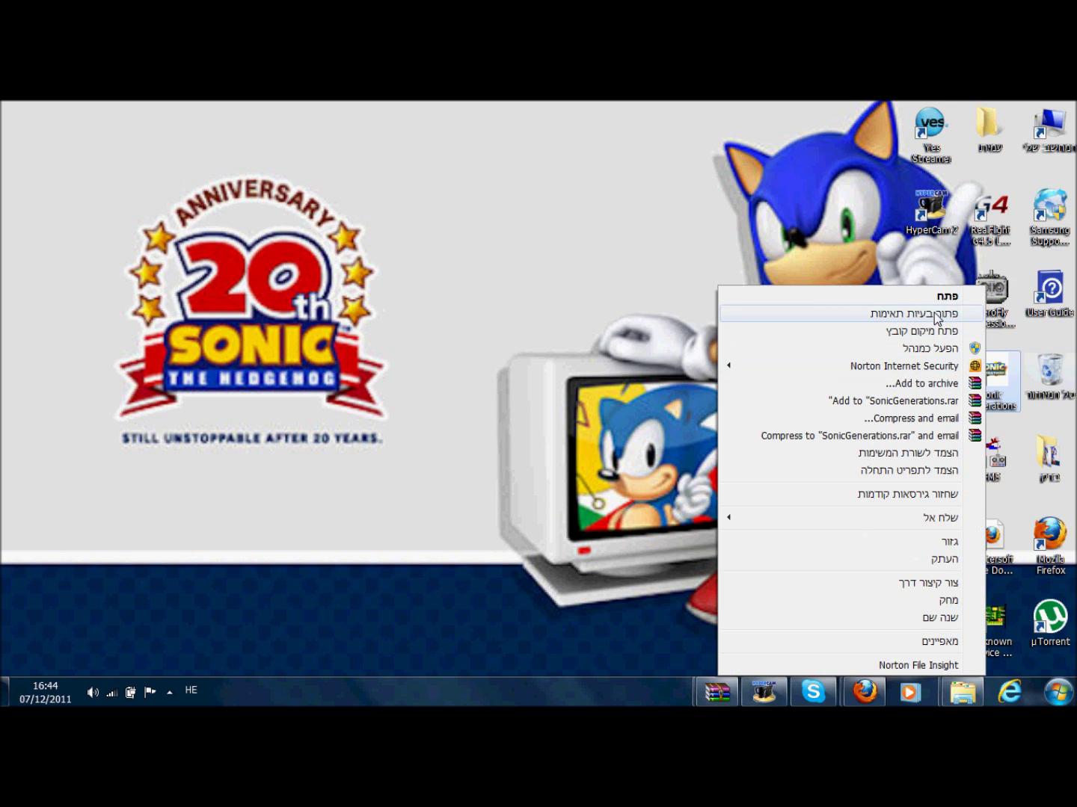
{"action": "left_click", "coordinate": [934, 315]}
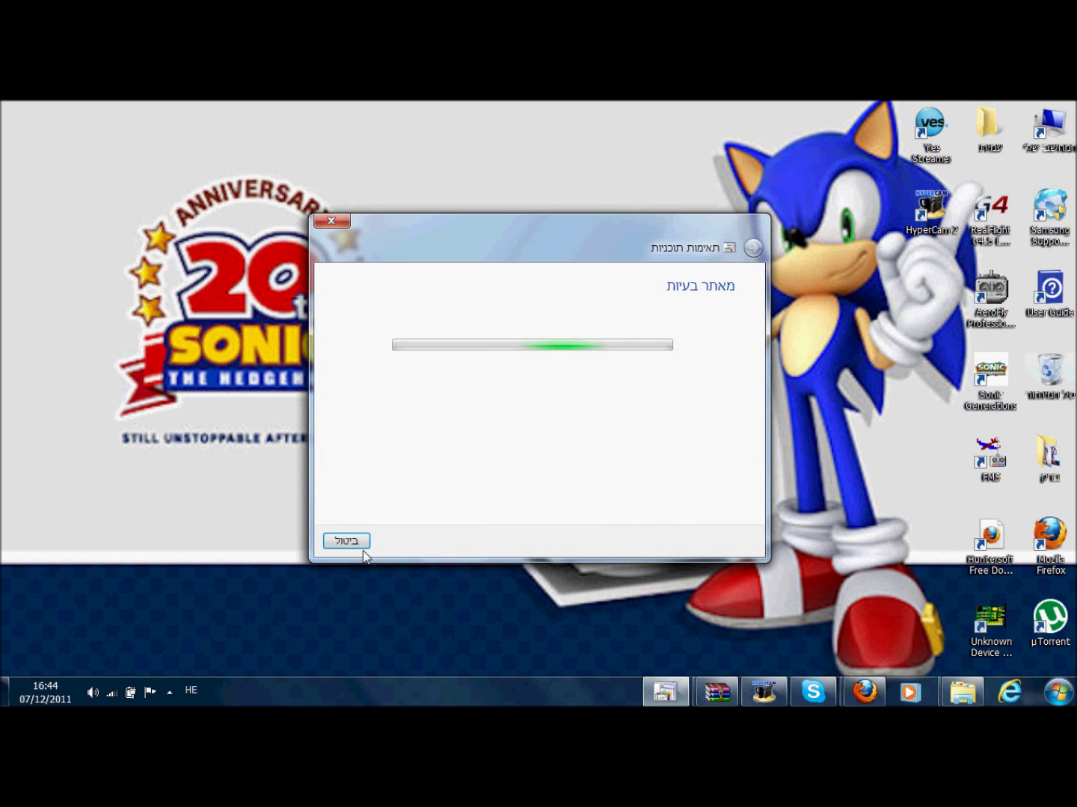
{"action": "left_click", "coordinate": [357, 545]}
Open the Sonic Generations shortcut's file location and maximize the Explorer window.
{"action": "right_click", "coordinate": [992, 374]}
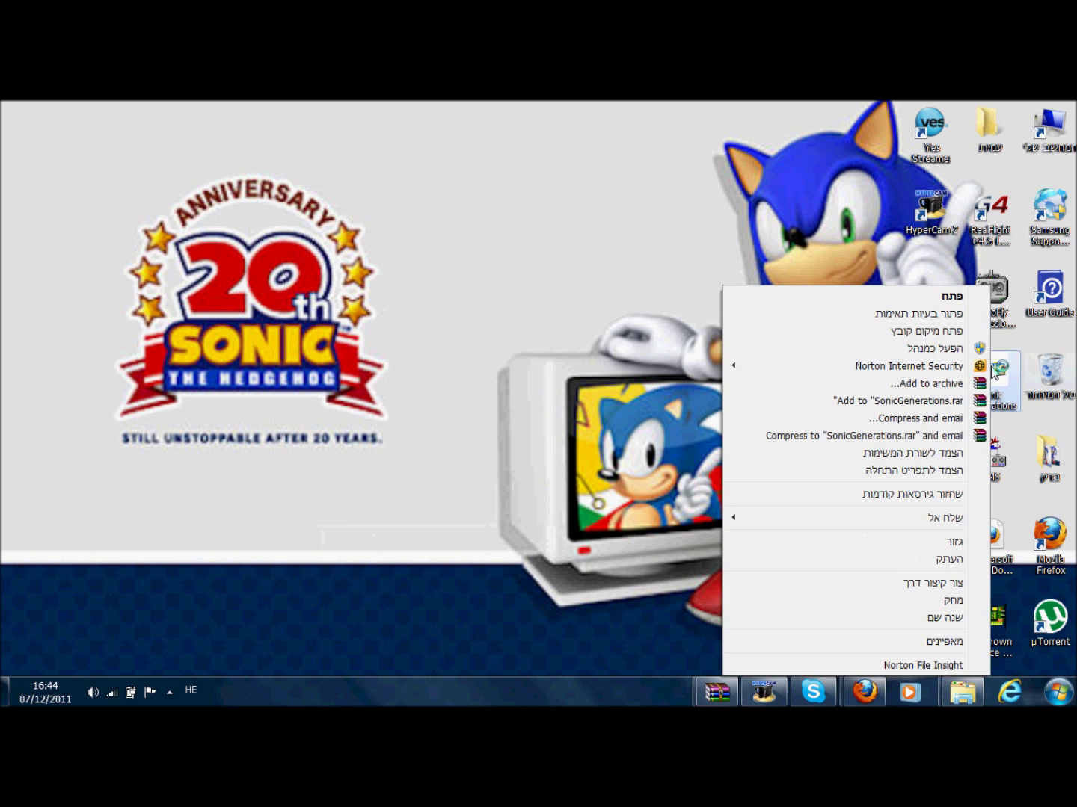
{"action": "left_click", "coordinate": [967, 331]}
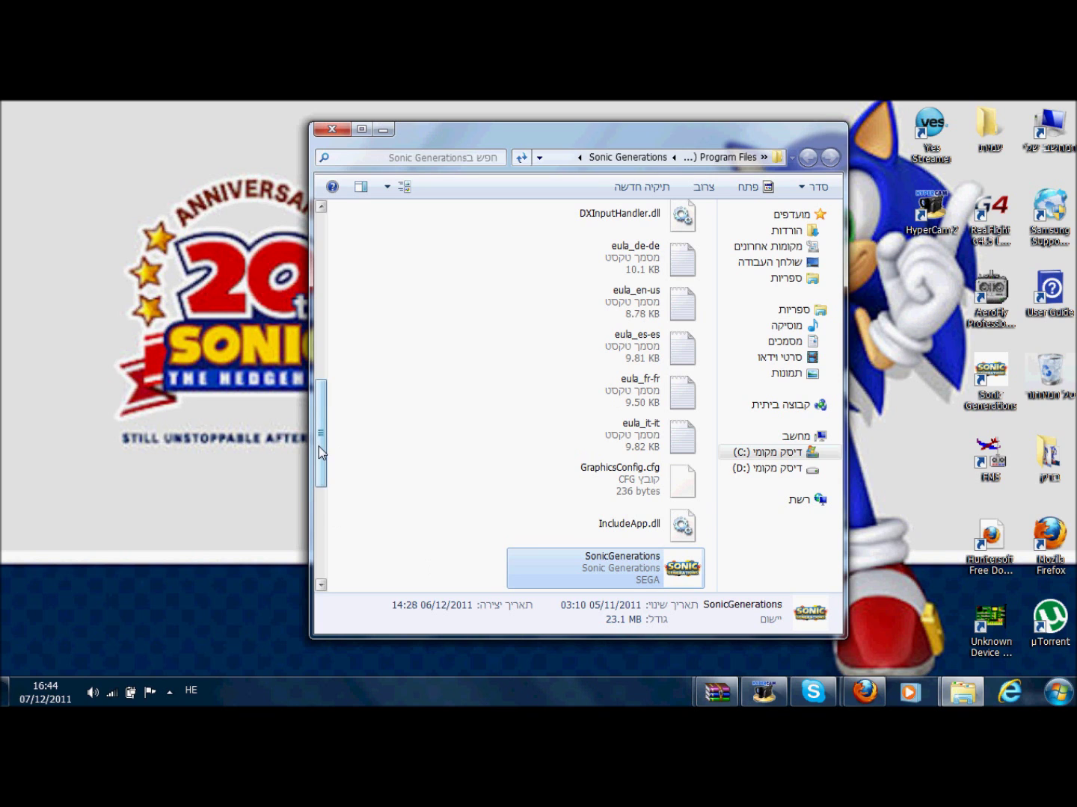
{"action": "left_click_drag", "start_coordinate": [318, 446], "coordinate": [329, 471]}
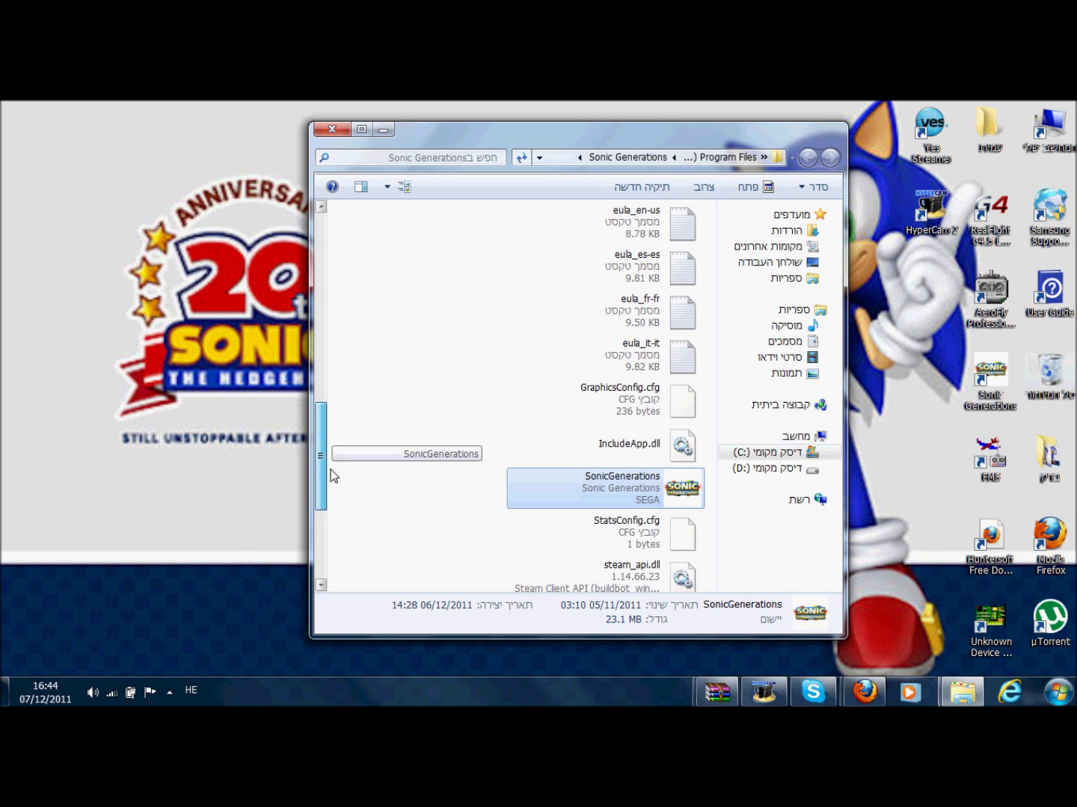
{"action": "double_click", "coordinate": [370, 129]}
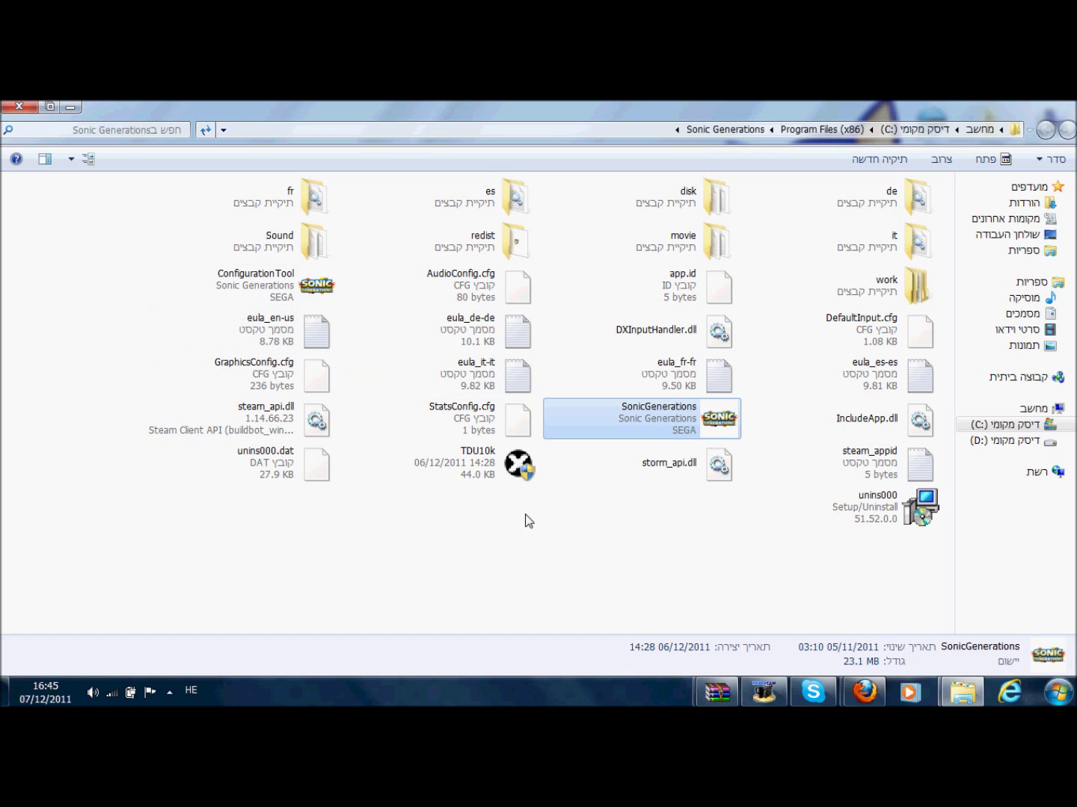
{"action": "left_click", "coordinate": [864, 694]}
{"action": "left_click", "coordinate": [925, 630]}
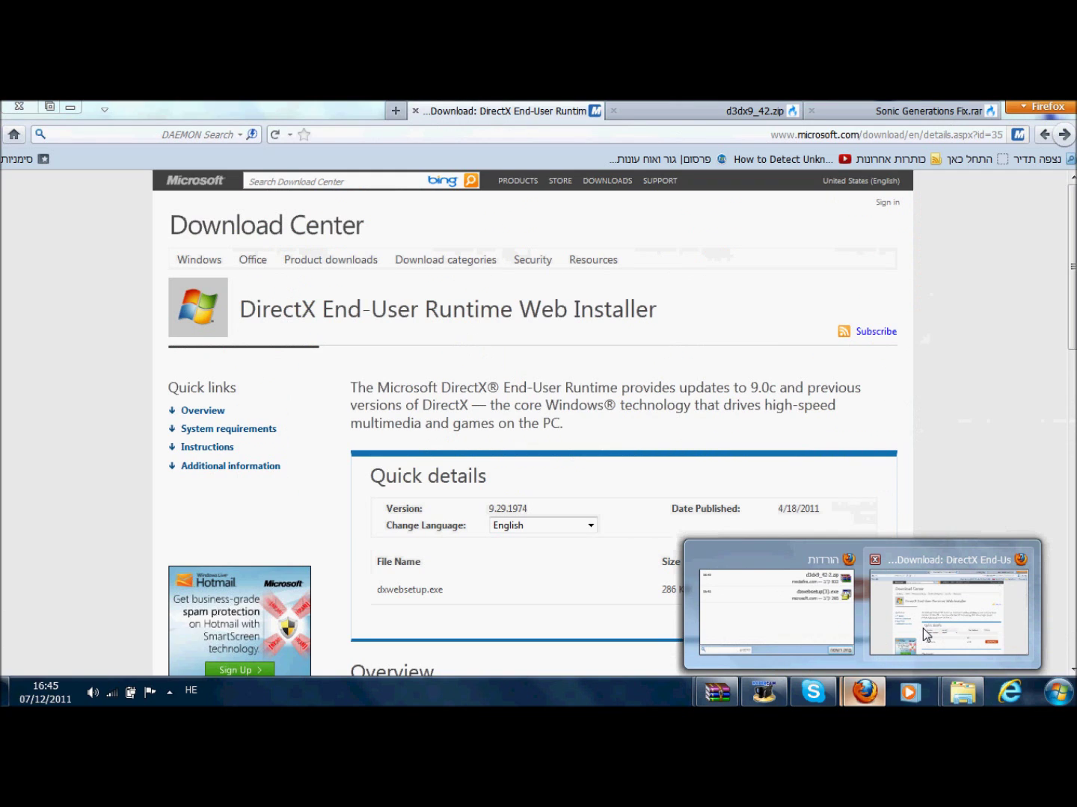
{"action": "left_click", "coordinate": [948, 108]}
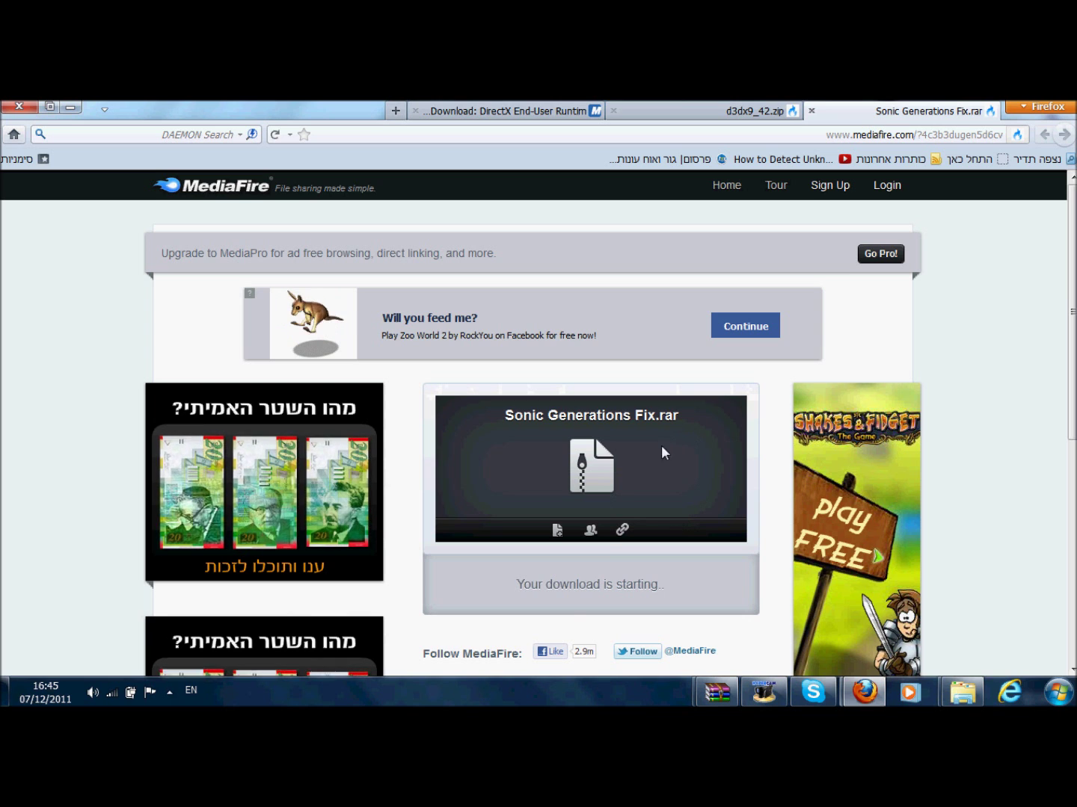
{"action": "left_click", "coordinate": [71, 107]}
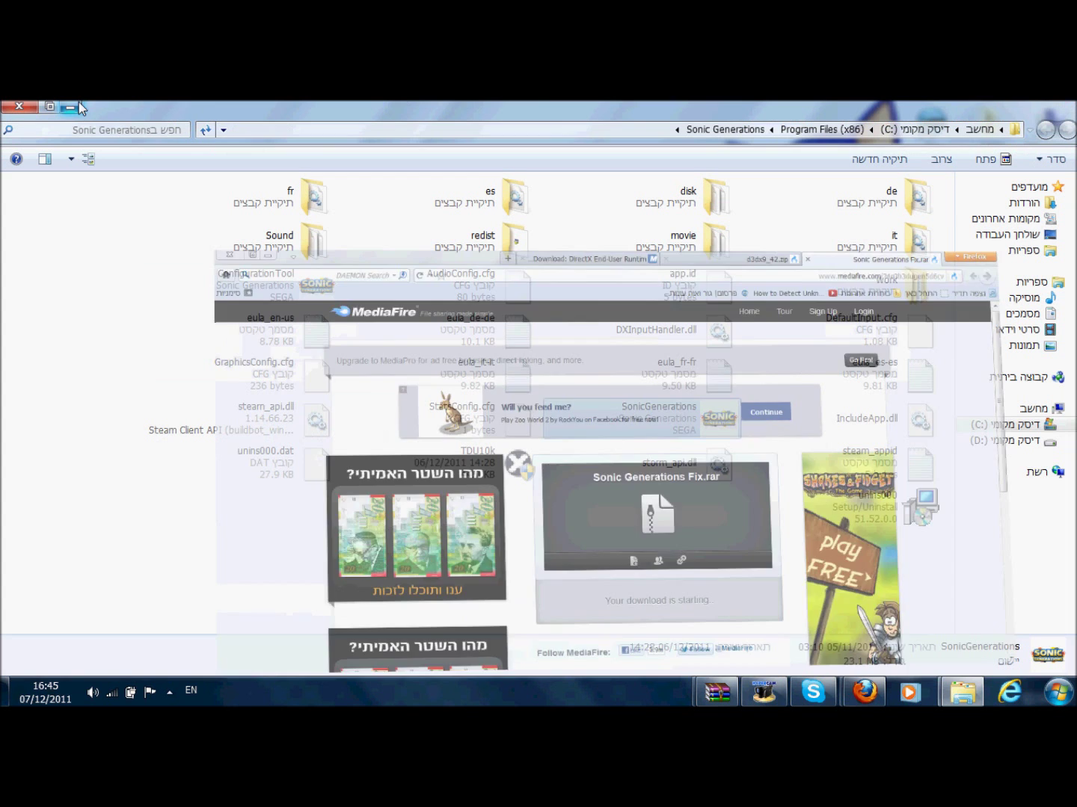
Bring up the Sonic Generations Fix.rar window, move it right, and select all its items.
{"action": "mouse_move", "coordinate": [709, 693]}
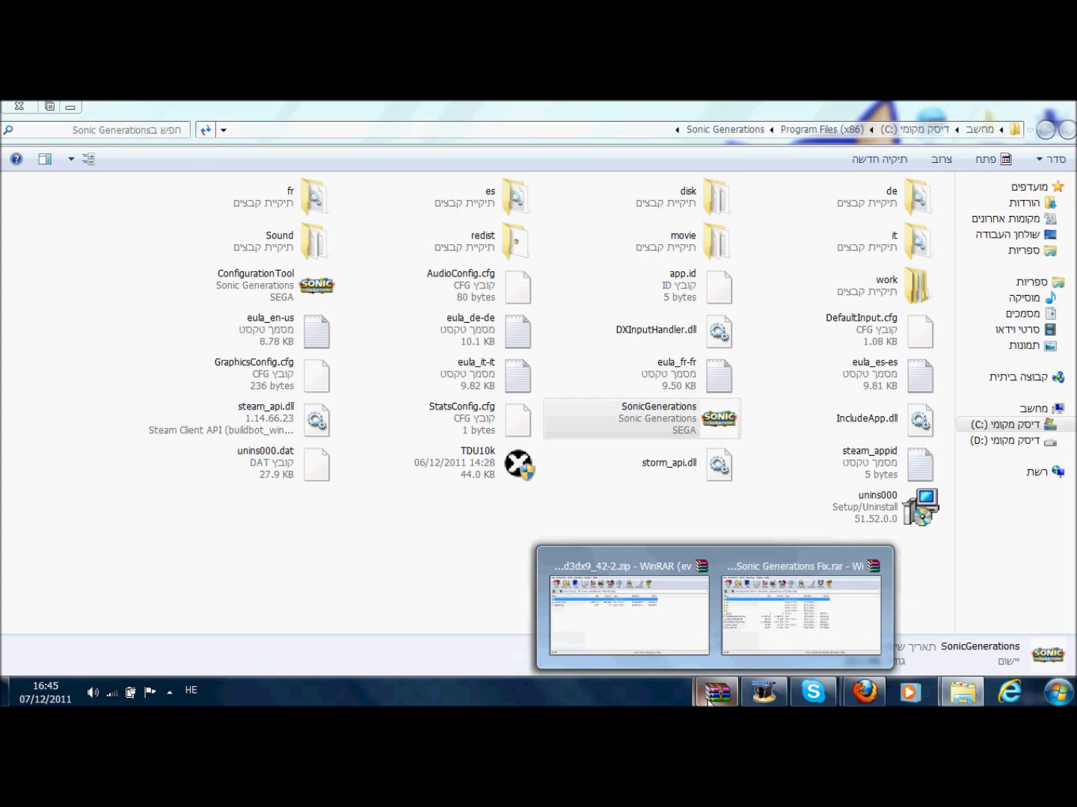
{"action": "left_click", "coordinate": [798, 625]}
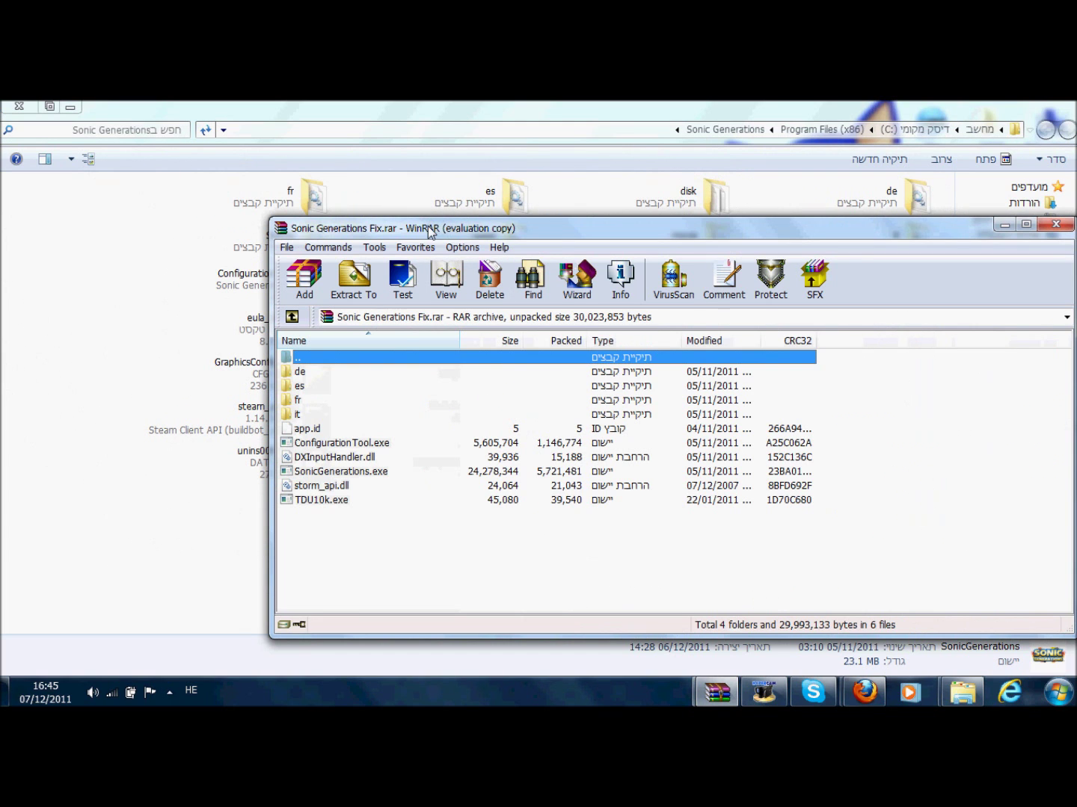
{"action": "left_click_drag", "start_coordinate": [432, 228], "coordinate": [800, 153]}
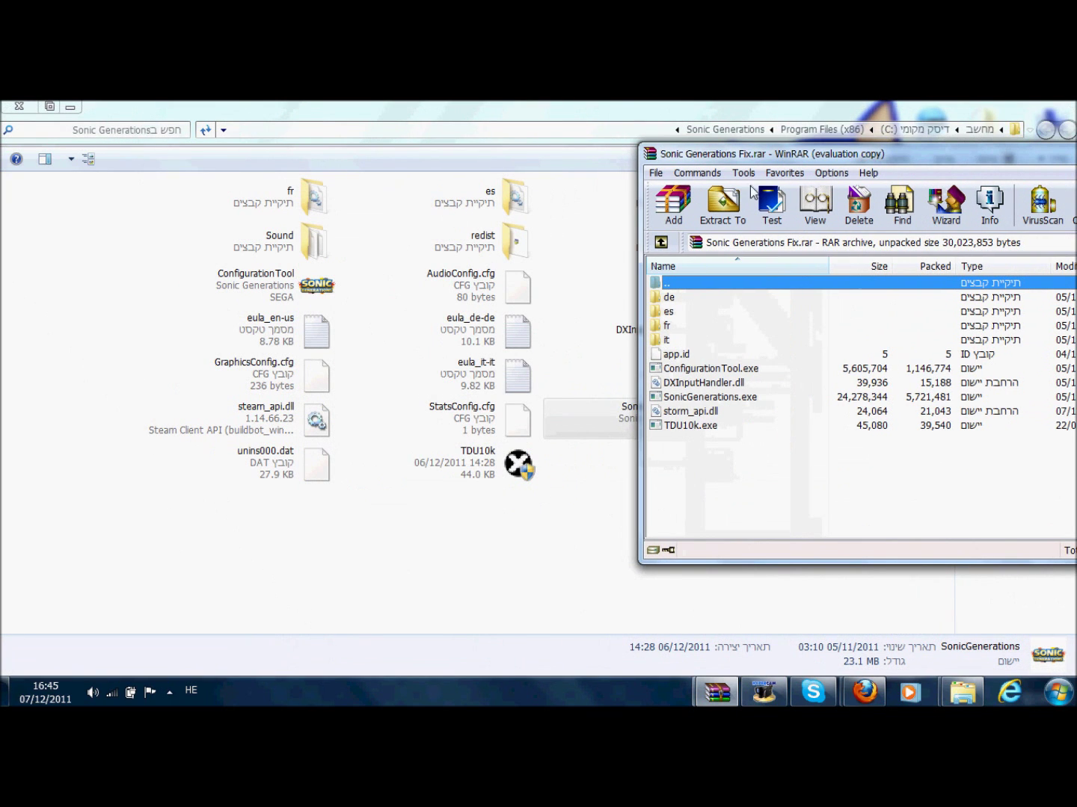
{"action": "left_click_drag", "start_coordinate": [663, 468], "coordinate": [732, 166]}
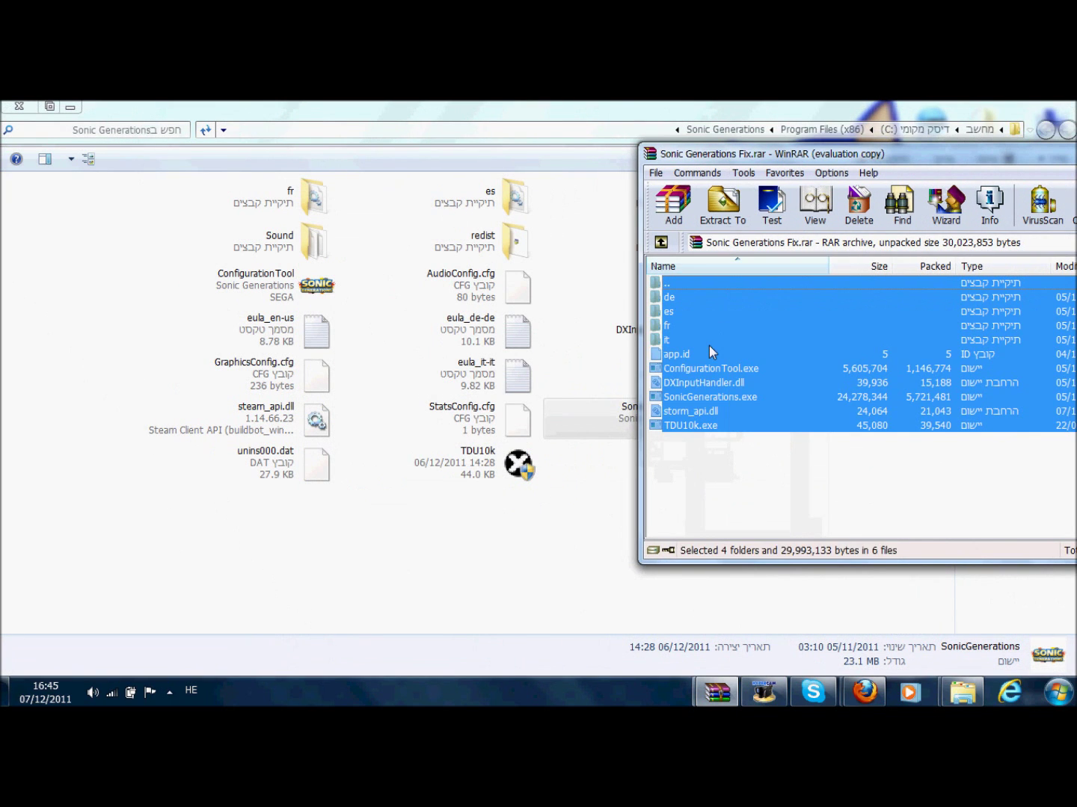
Move the archive items into the game folder, replacing app.id, merging de, and dismissing the DXInputHandler.dll prompt.
{"action": "left_click_drag", "start_coordinate": [711, 351], "coordinate": [375, 533]}
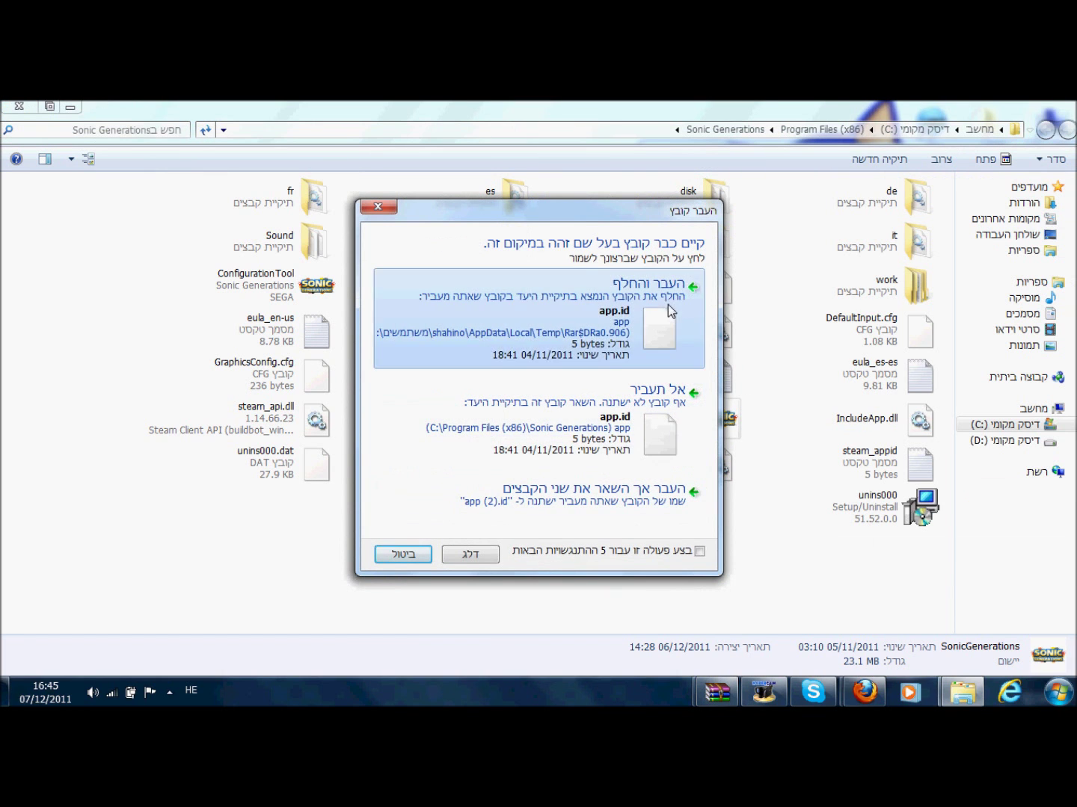
{"action": "left_click", "coordinate": [670, 311]}
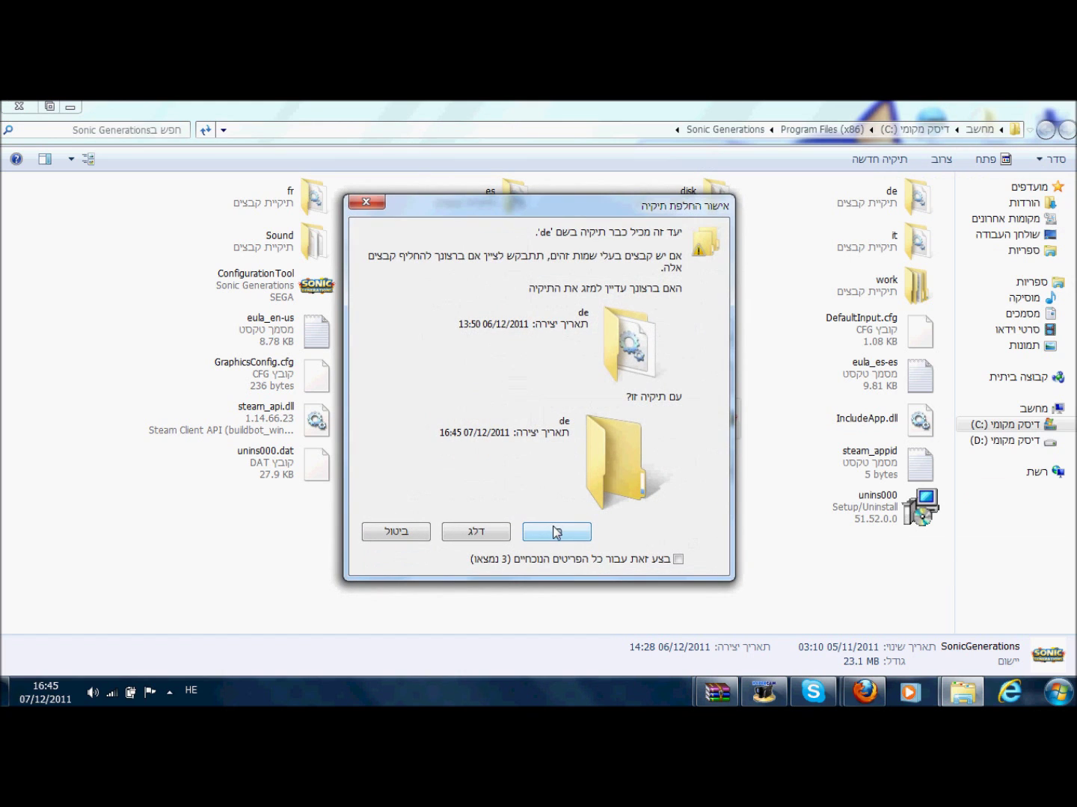
{"action": "left_click", "coordinate": [556, 532]}
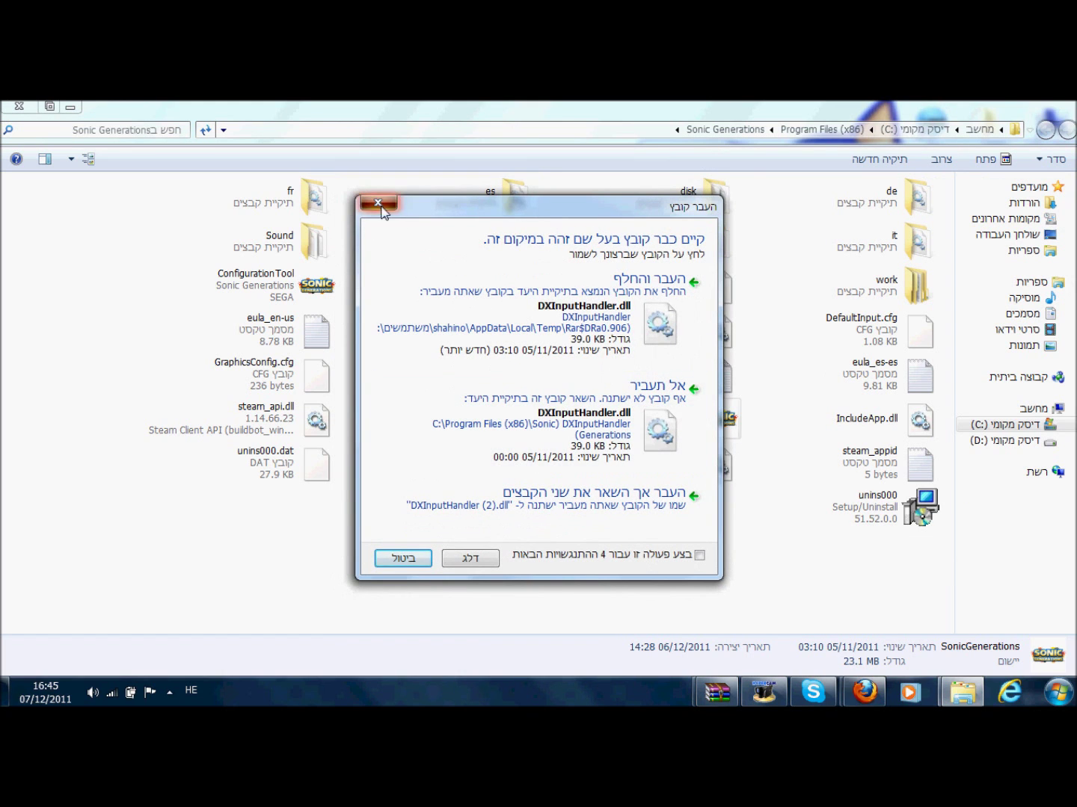
{"action": "left_click", "coordinate": [379, 205]}
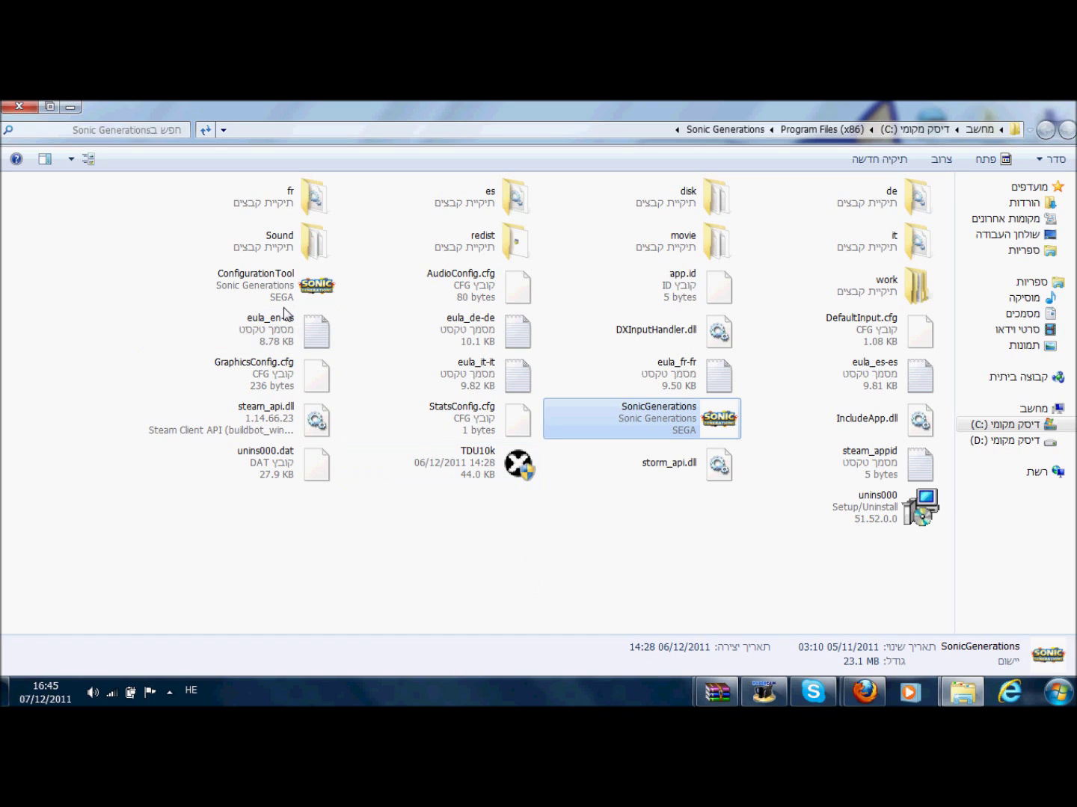
Launch ConfigurationTool from the game folder and move its window higher up.
{"action": "double_click", "coordinate": [277, 276]}
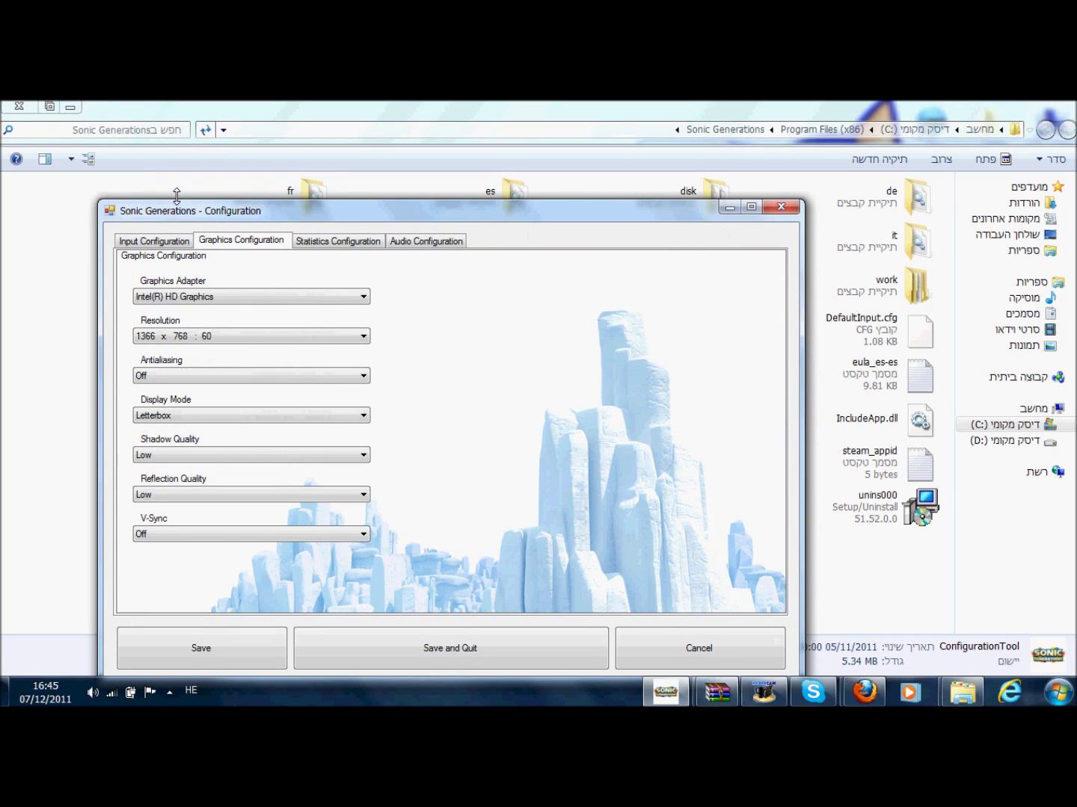
{"action": "left_click_drag", "start_coordinate": [185, 212], "coordinate": [174, 148]}
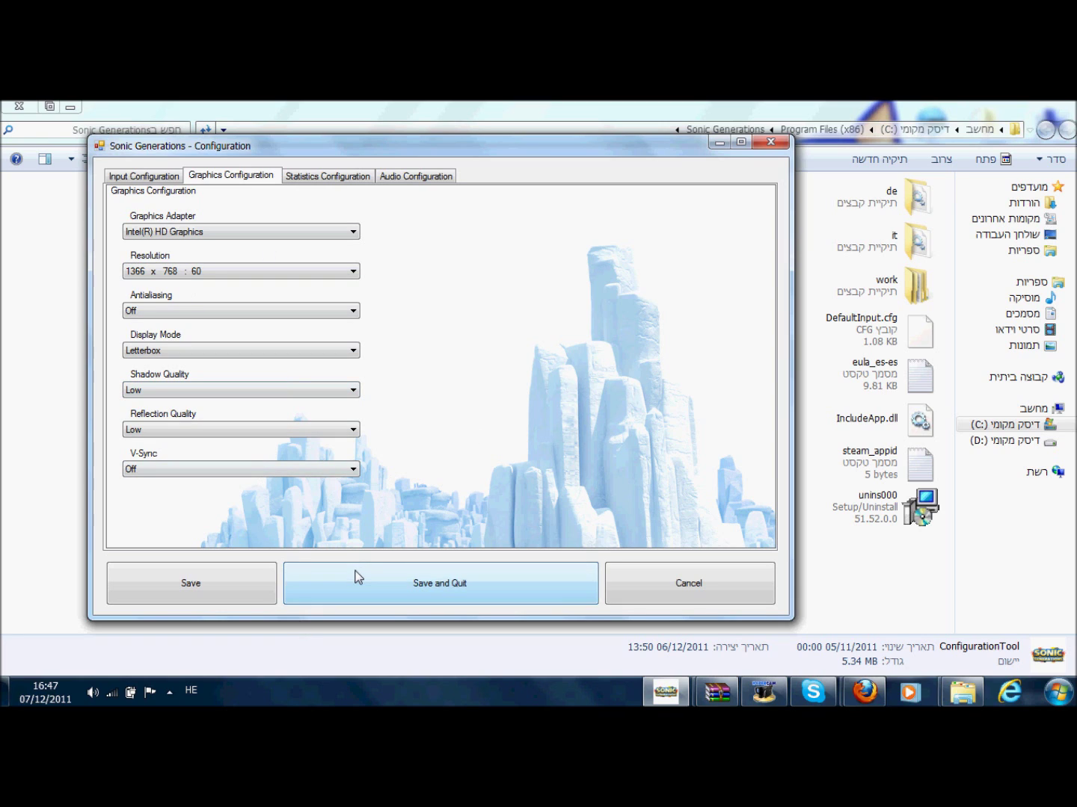
Choose Save and Quit, then Quit on the GraphicsConfig.cfg access-denied error.
{"action": "left_click", "coordinate": [373, 596]}
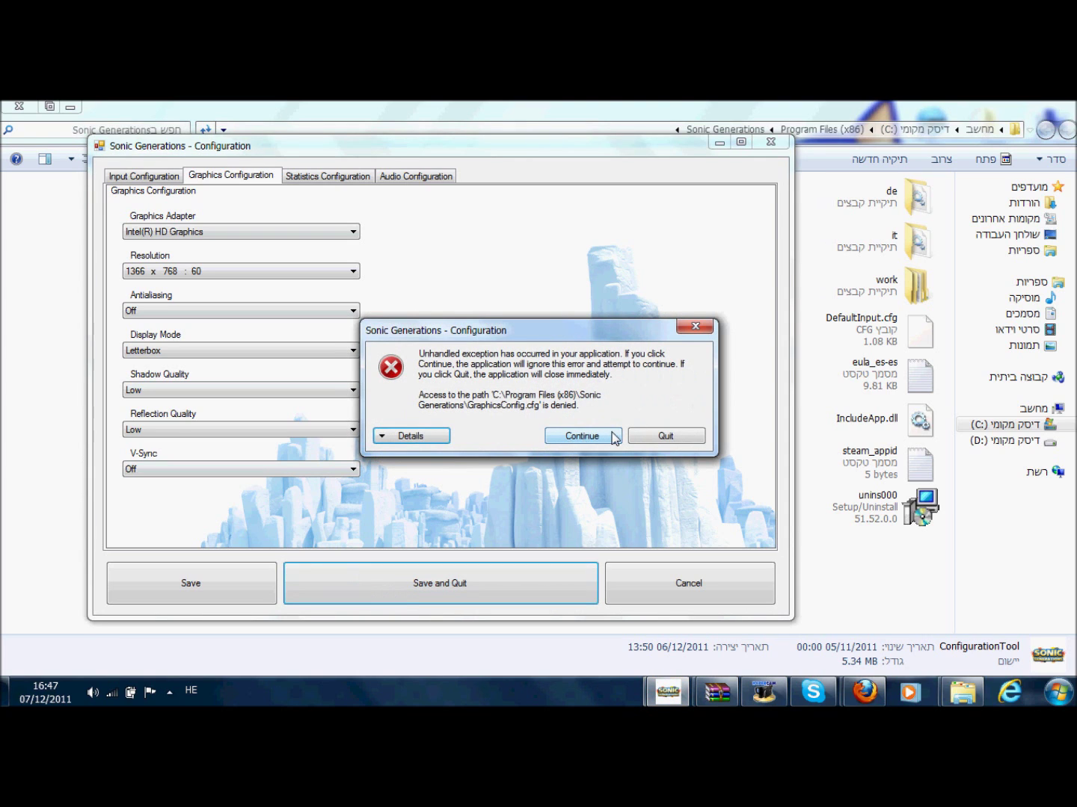
{"action": "left_click", "coordinate": [658, 438]}
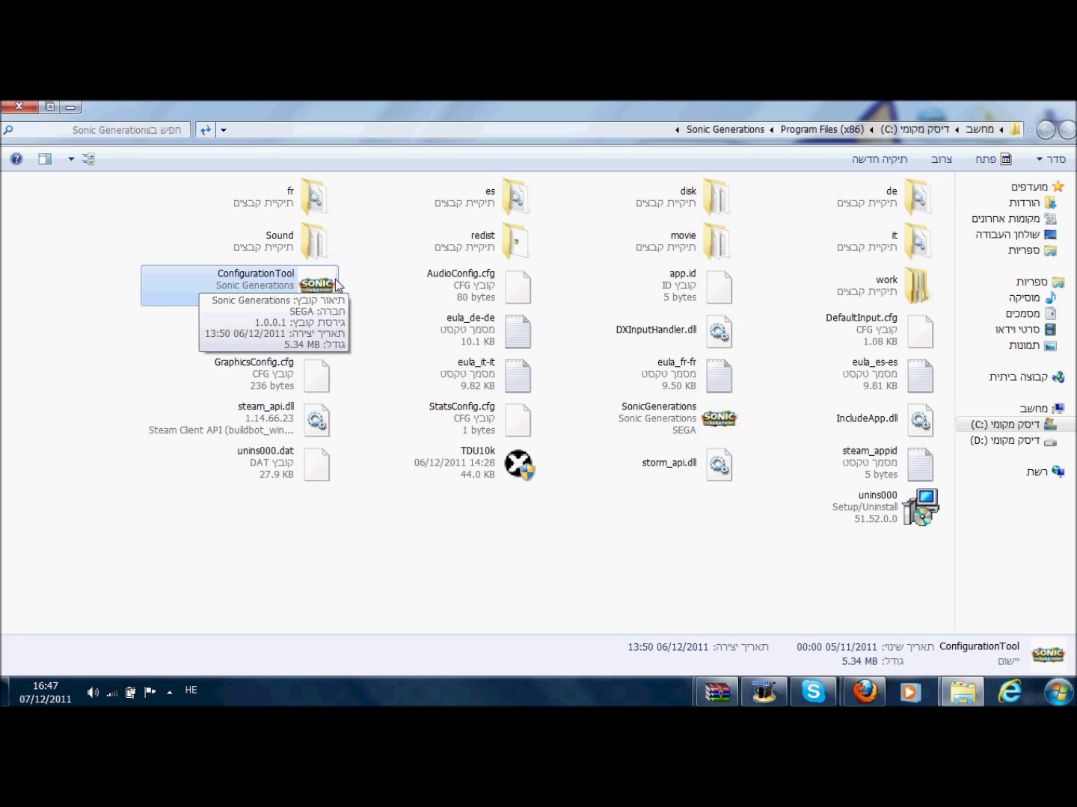
Run ConfigurationTool as administrator, move its window up, and choose Save and Quit.
{"action": "right_click", "coordinate": [335, 285]}
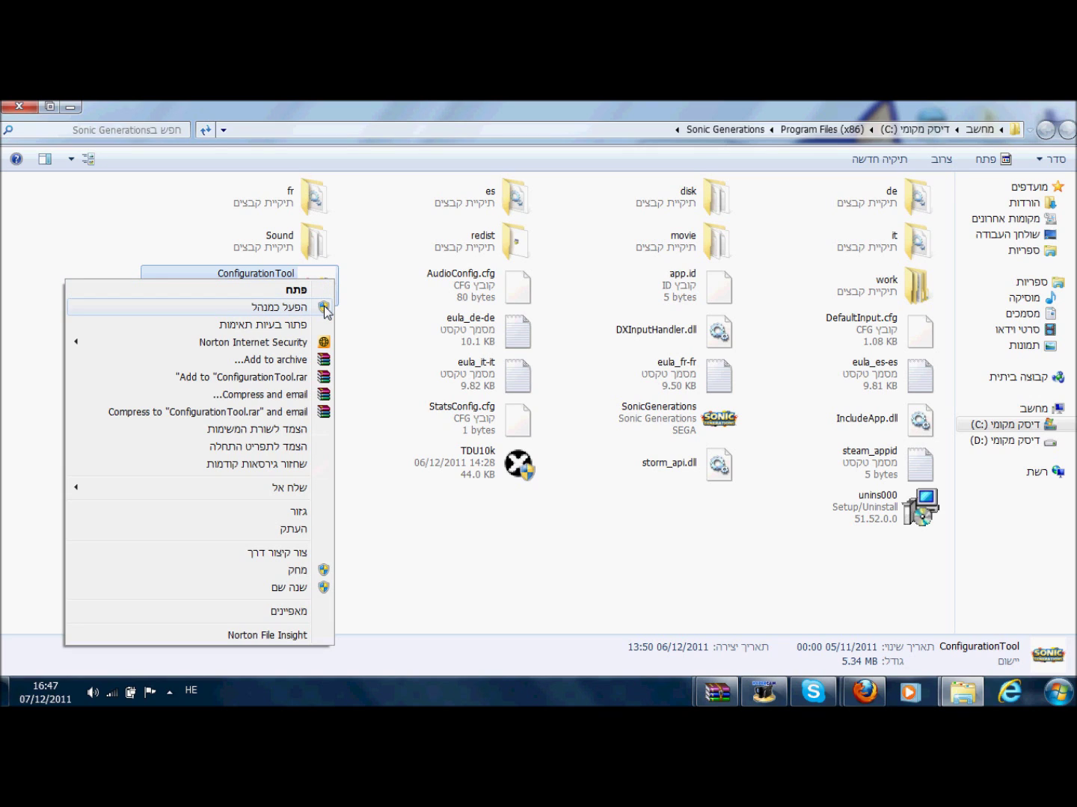
{"action": "left_click", "coordinate": [324, 308]}
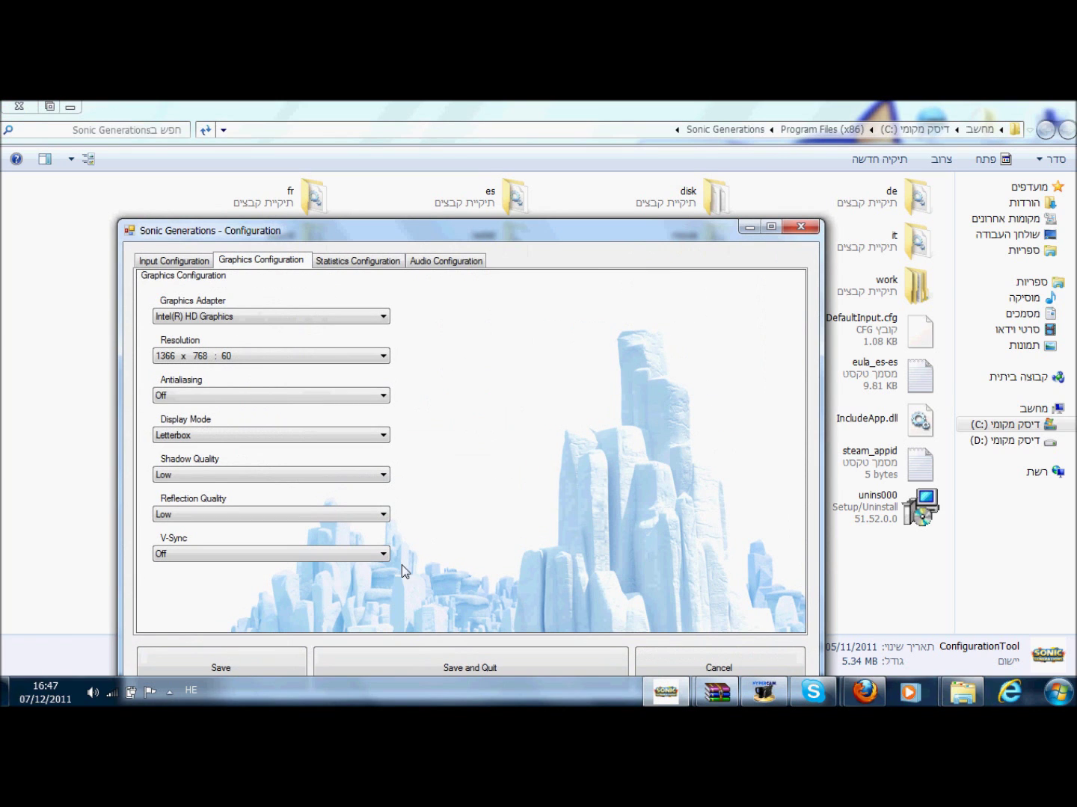
{"action": "left_click_drag", "start_coordinate": [411, 237], "coordinate": [409, 165]}
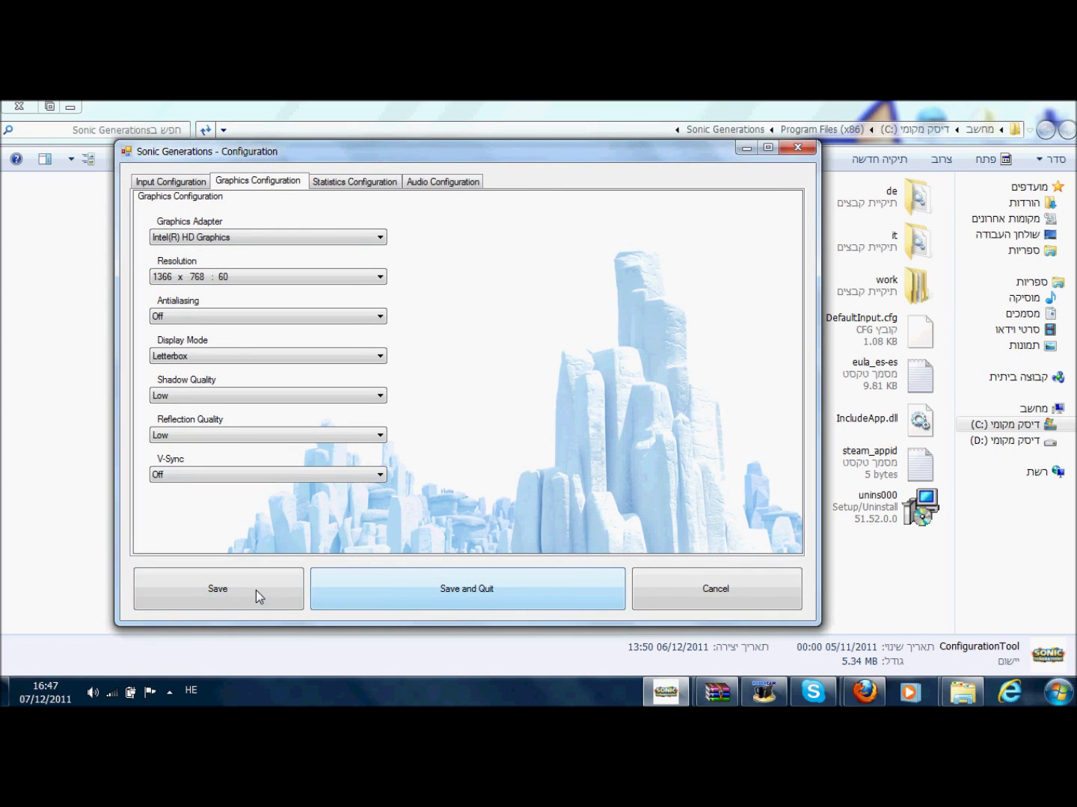
{"action": "left_click", "coordinate": [388, 589]}
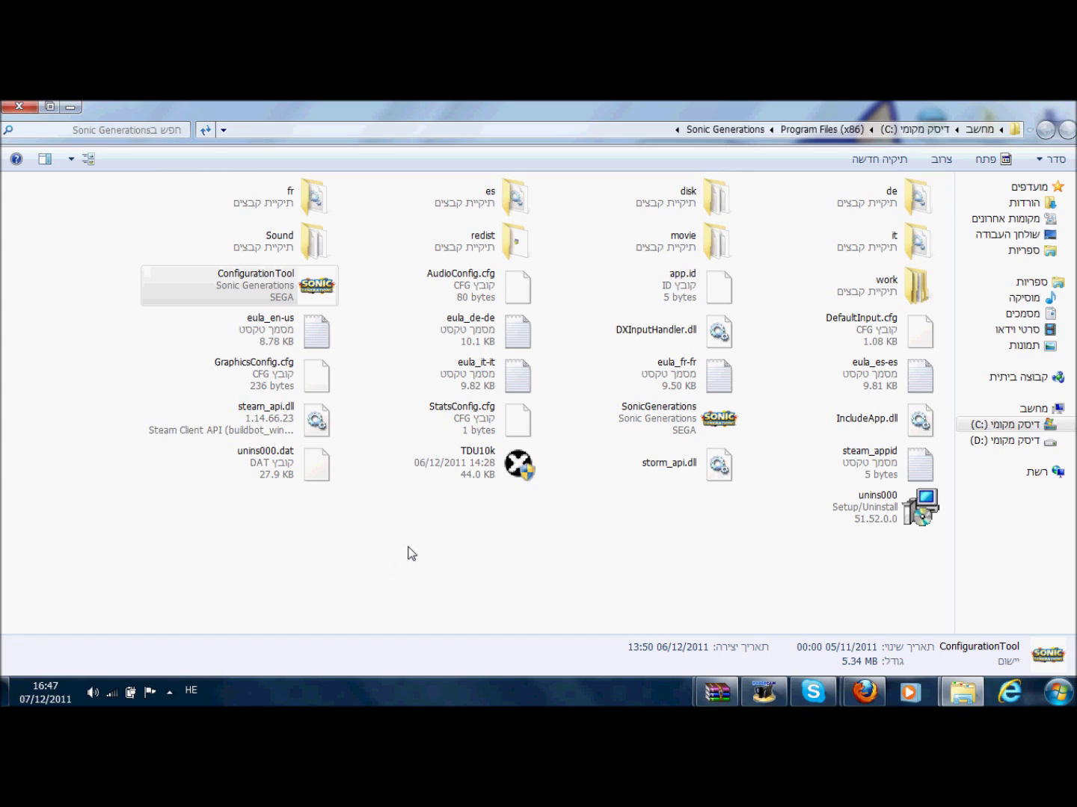
{"action": "right_click", "coordinate": [306, 280]}
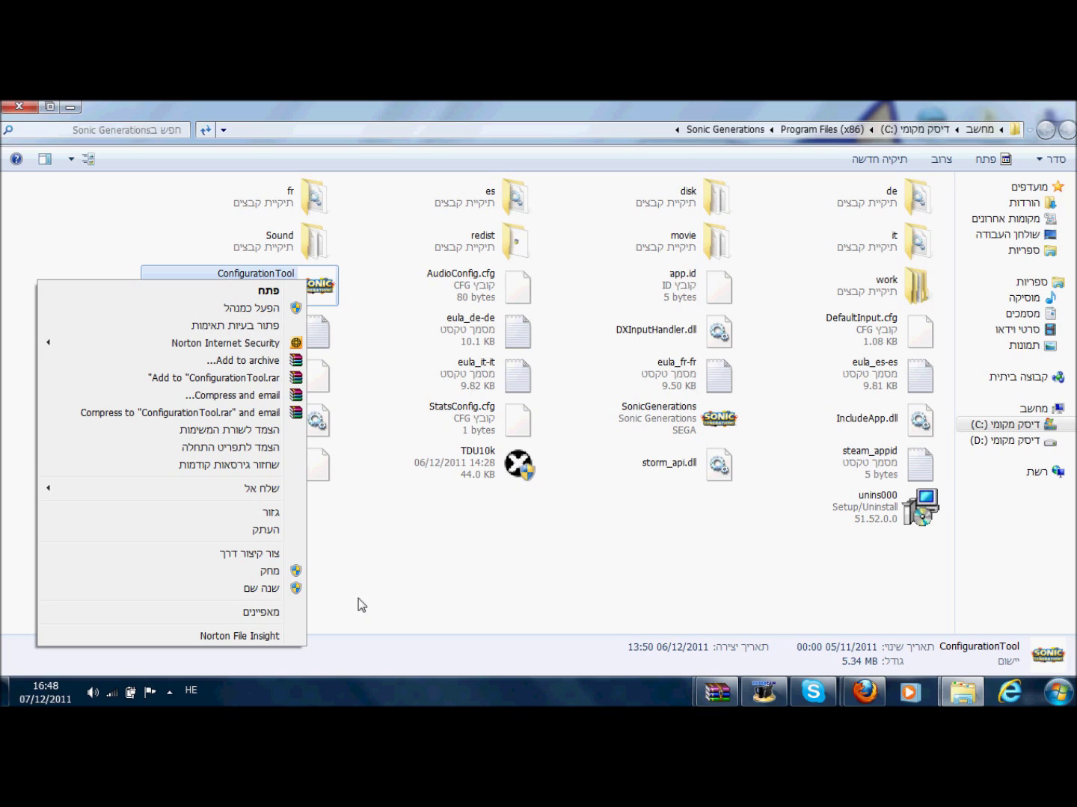
{"action": "left_click", "coordinate": [517, 575]}
{"action": "left_click", "coordinate": [517, 575]}
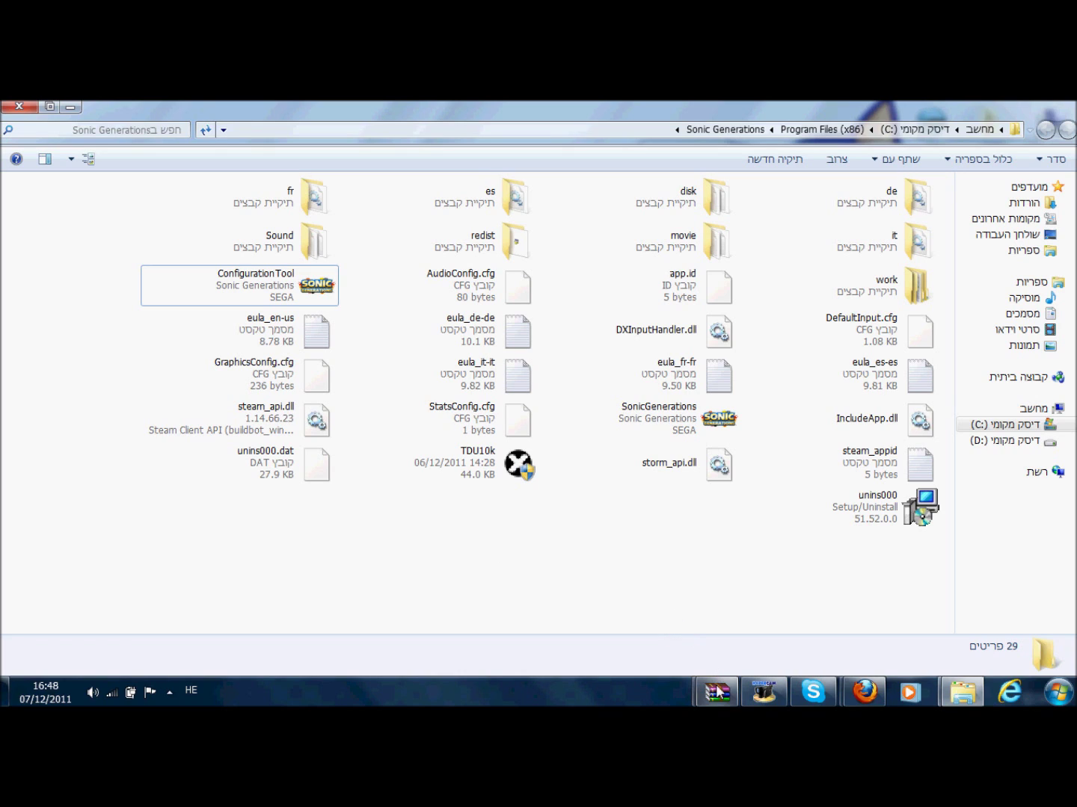
Bring the Firefox MediaFire window forward from the taskbar and switch to the d3dx9_42.zip page.
{"action": "mouse_move", "coordinate": [717, 695]}
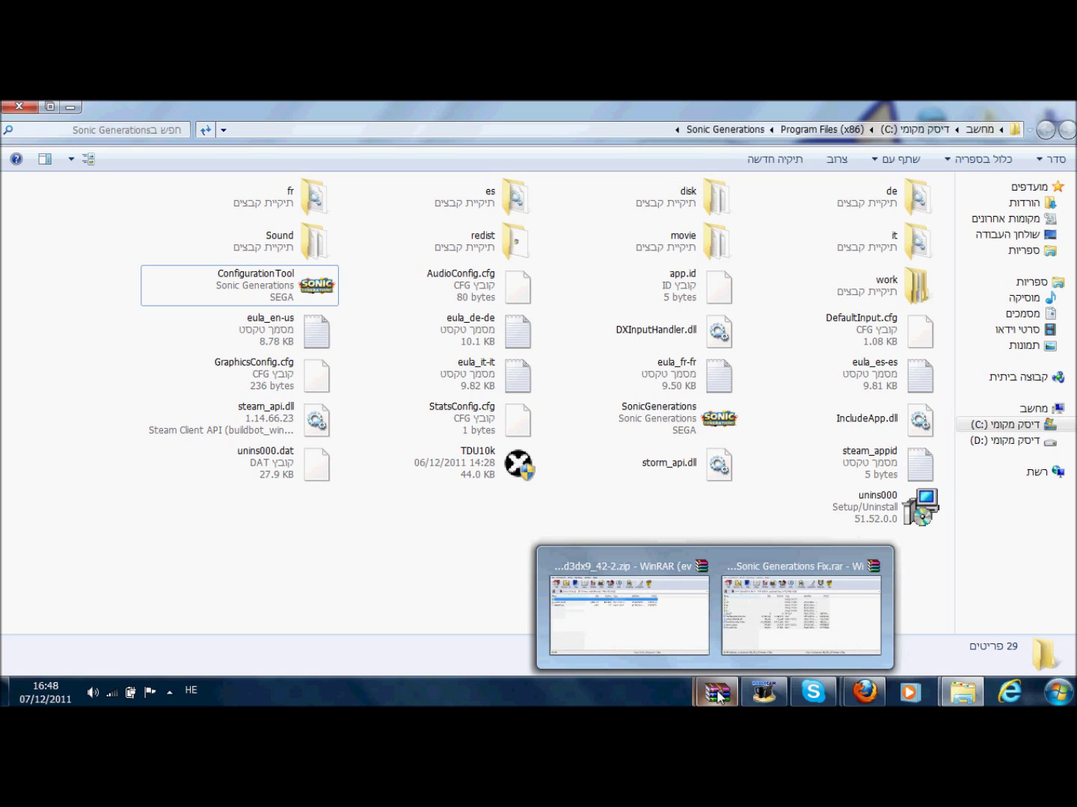
{"action": "mouse_move", "coordinate": [852, 699]}
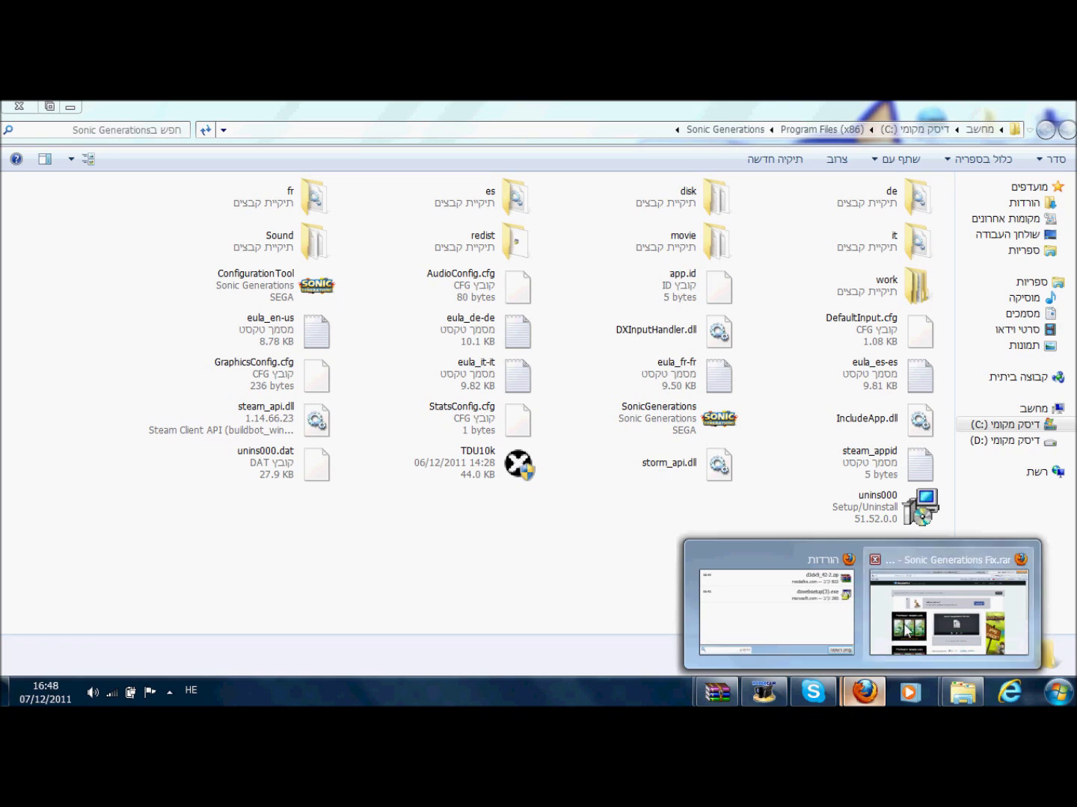
{"action": "left_click", "coordinate": [948, 611]}
{"action": "left_click", "coordinate": [729, 111]}
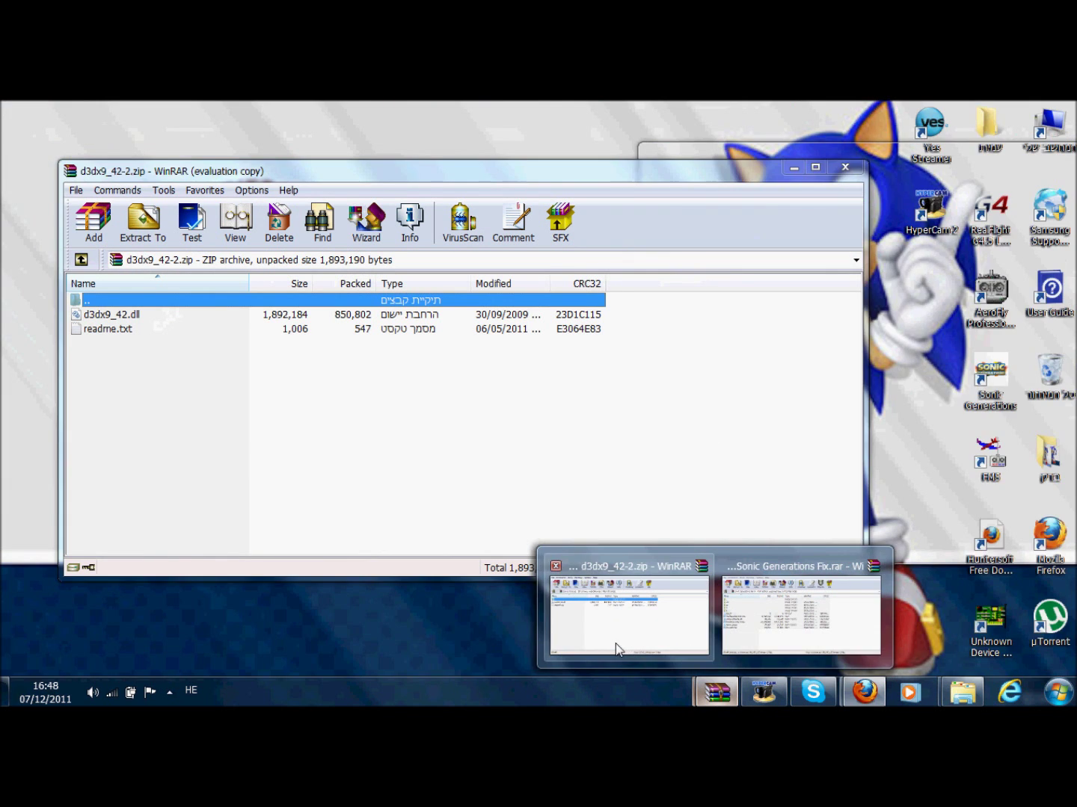
Bring the d3dx9_42-2.zip WinRAR window forward and minimize Firefox.
{"action": "left_click", "coordinate": [618, 649]}
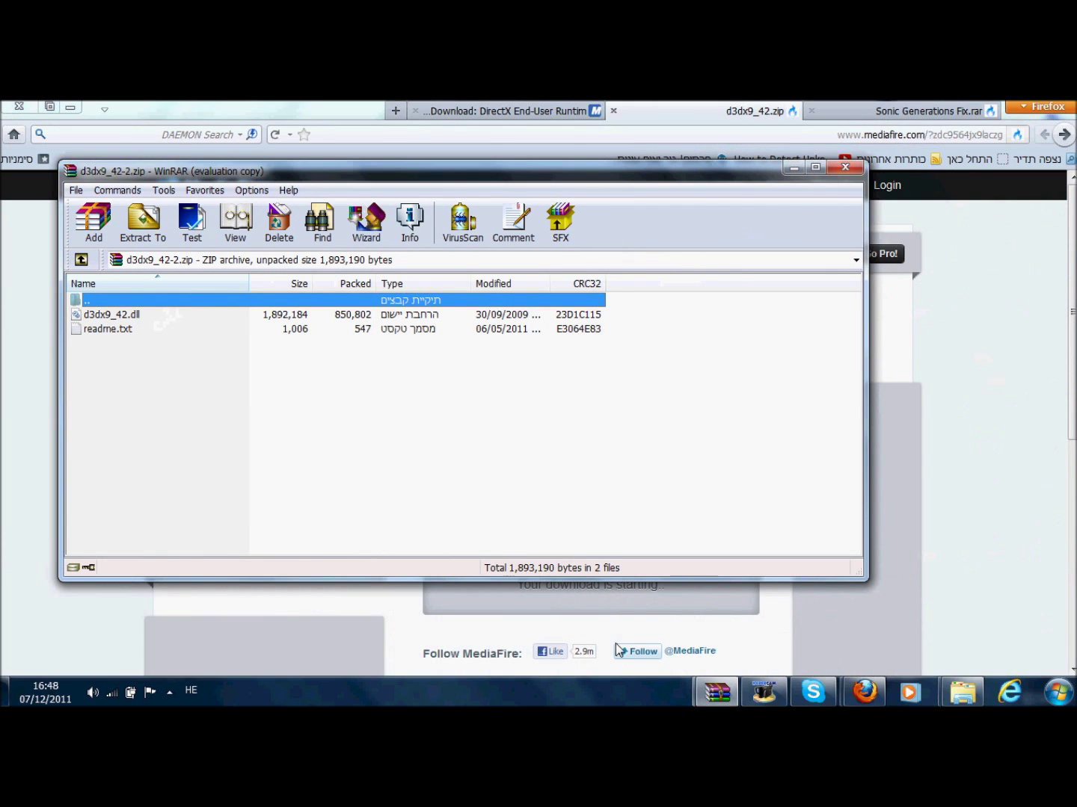
{"action": "left_click", "coordinate": [72, 110]}
{"action": "left_click", "coordinate": [71, 108]}
{"action": "left_click", "coordinate": [1057, 692]}
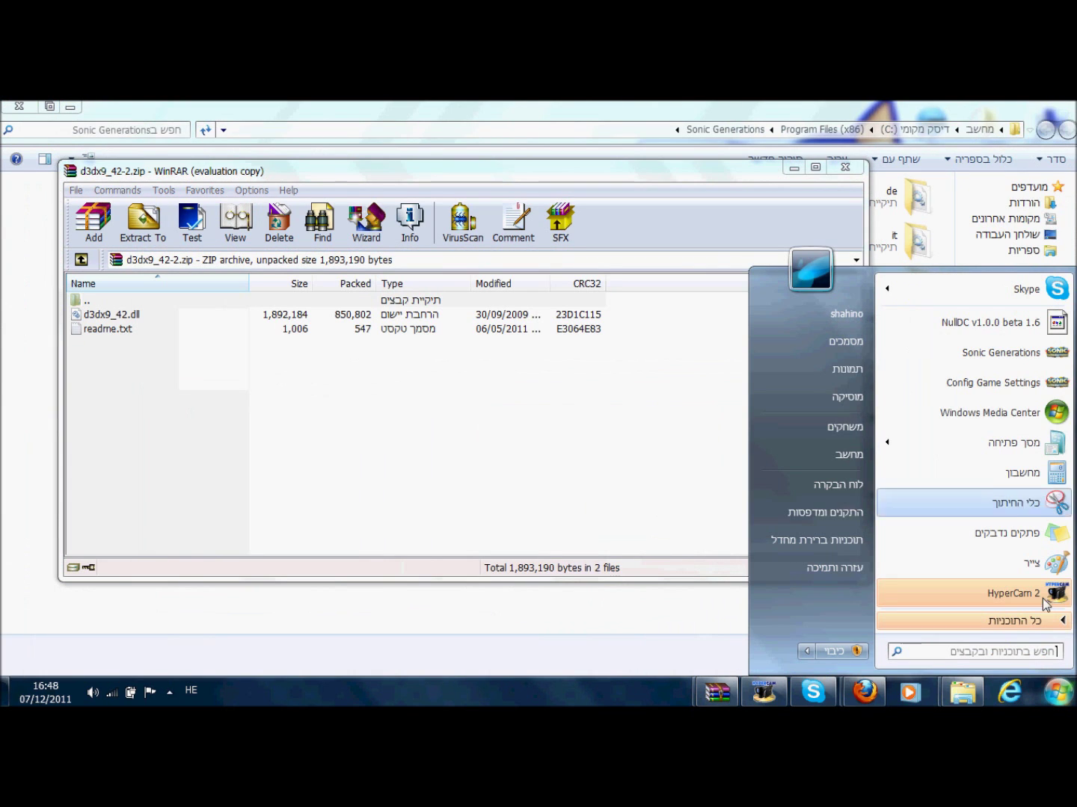
{"action": "left_click", "coordinate": [853, 426]}
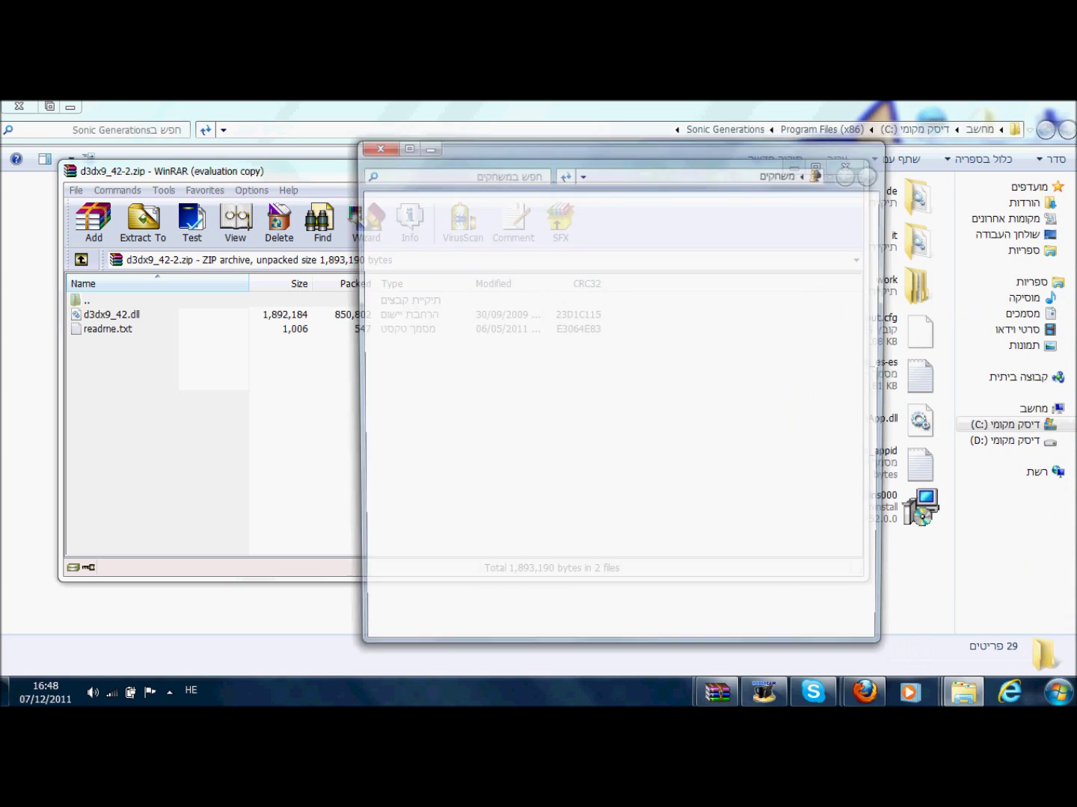
{"action": "left_click", "coordinate": [572, 427]}
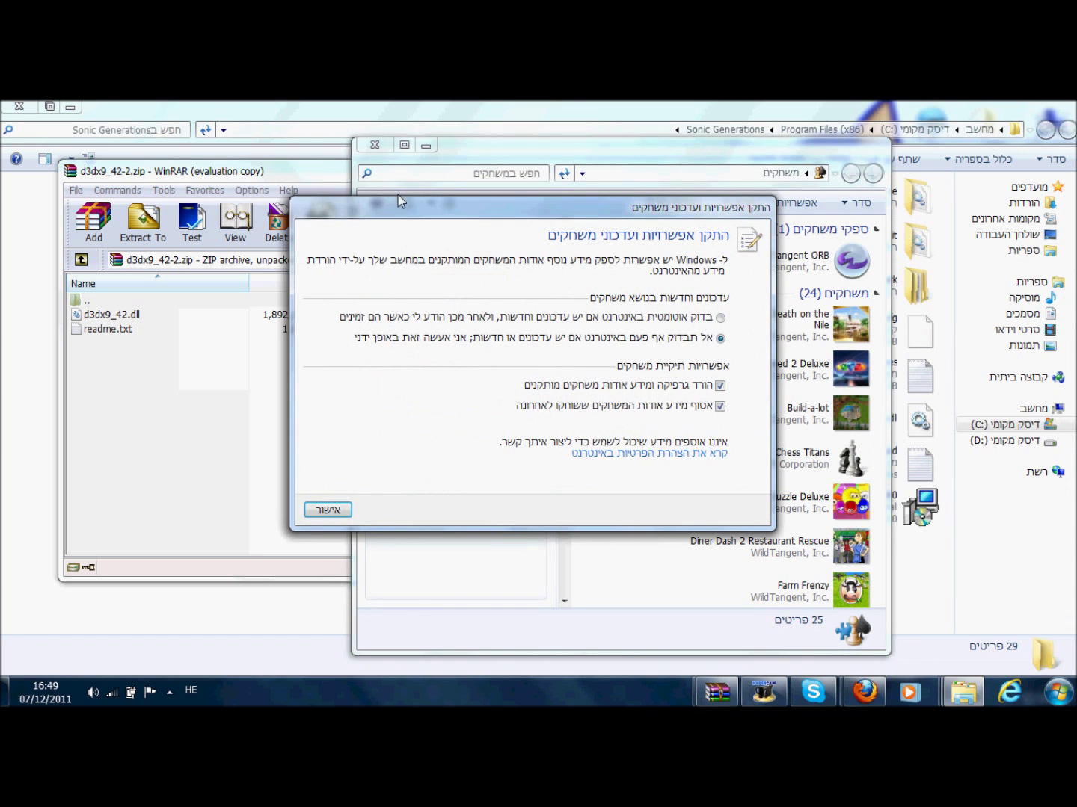
{"action": "left_click", "coordinate": [327, 510]}
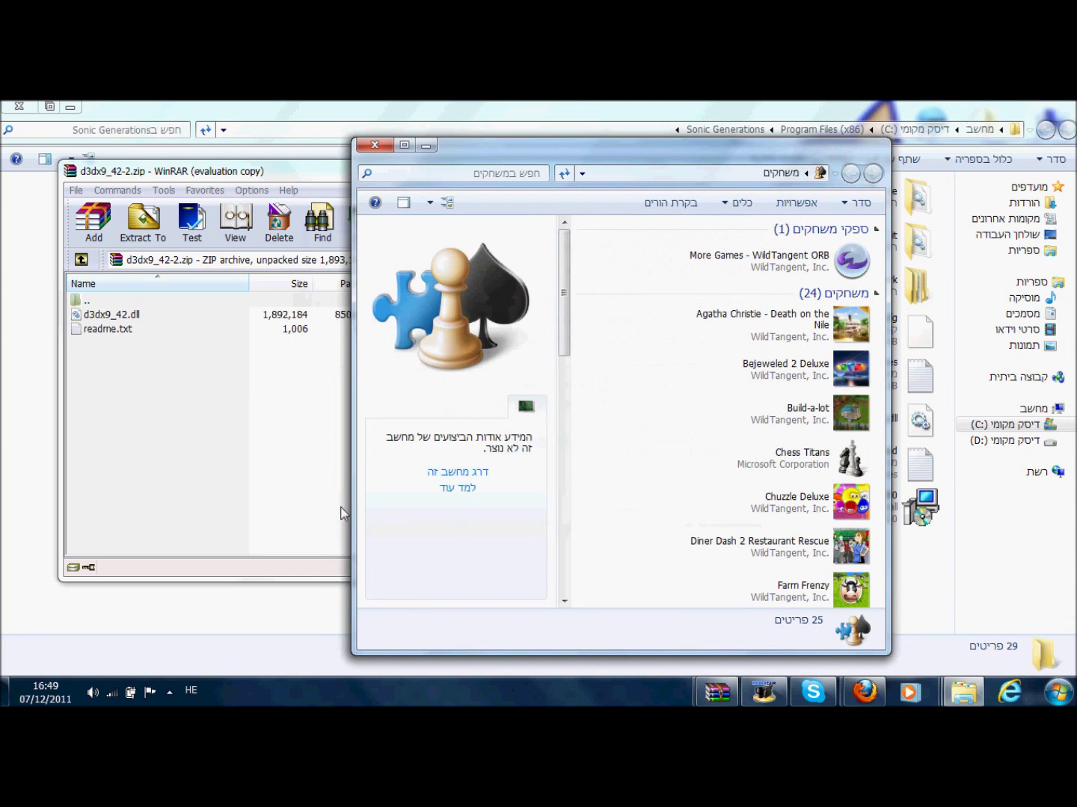
{"action": "left_click", "coordinate": [374, 144]}
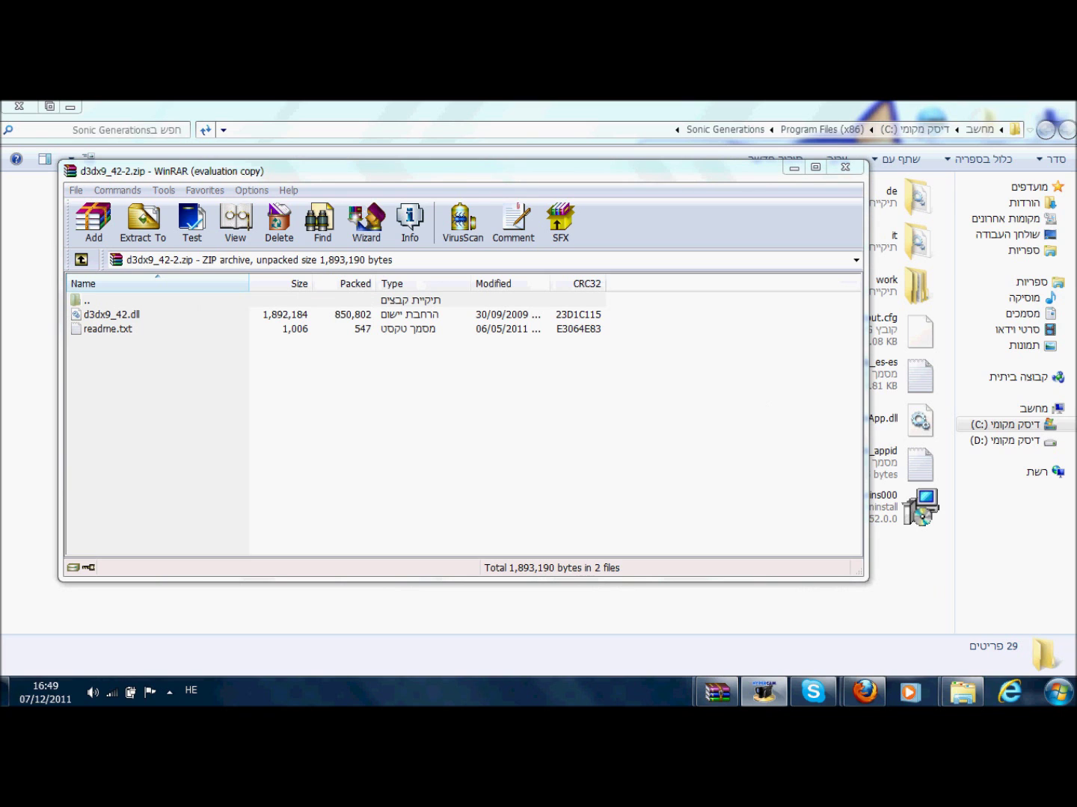
{"action": "left_click", "coordinate": [1057, 692]}
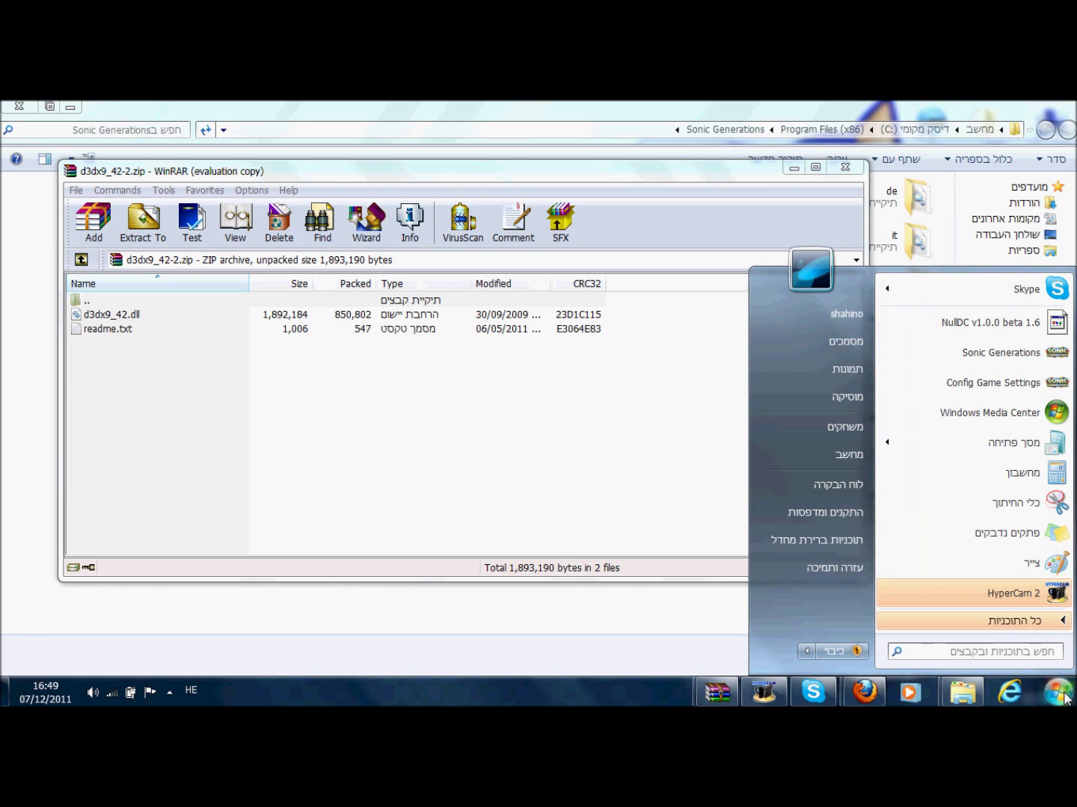
Browse Computer > Local Disk (C:) > Windows > System32, then reposition the archive window beside it.
{"action": "left_click", "coordinate": [847, 455]}
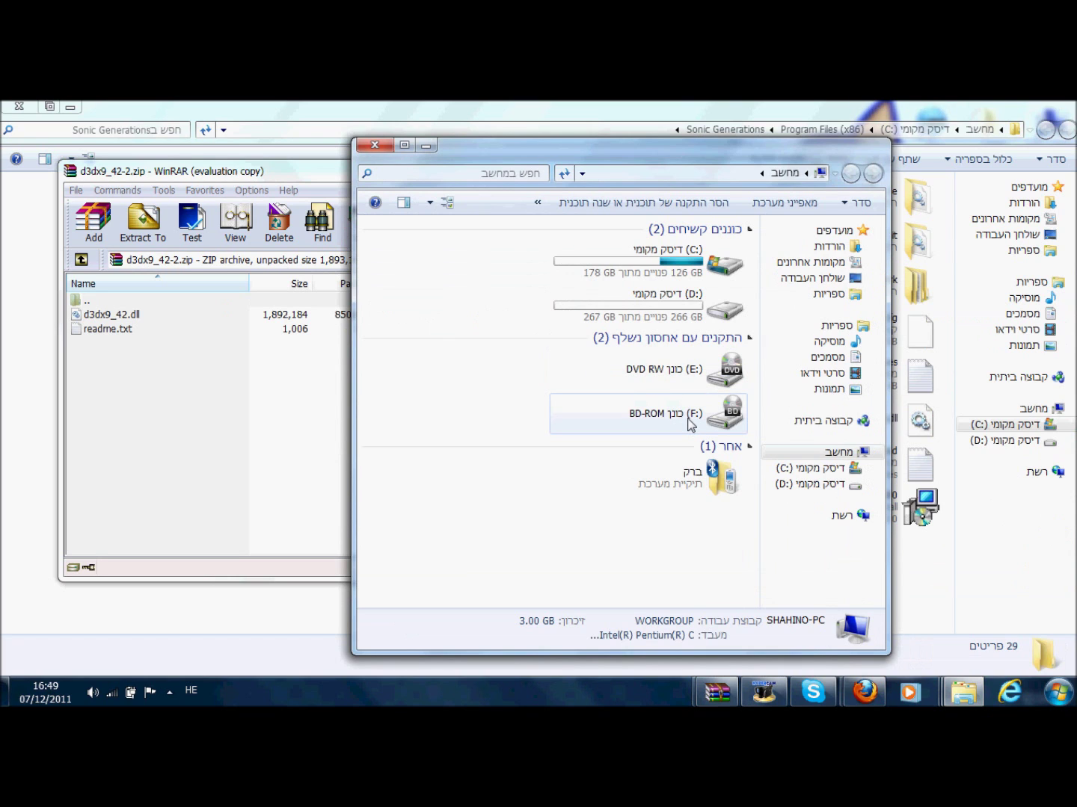
{"action": "double_click", "coordinate": [723, 256]}
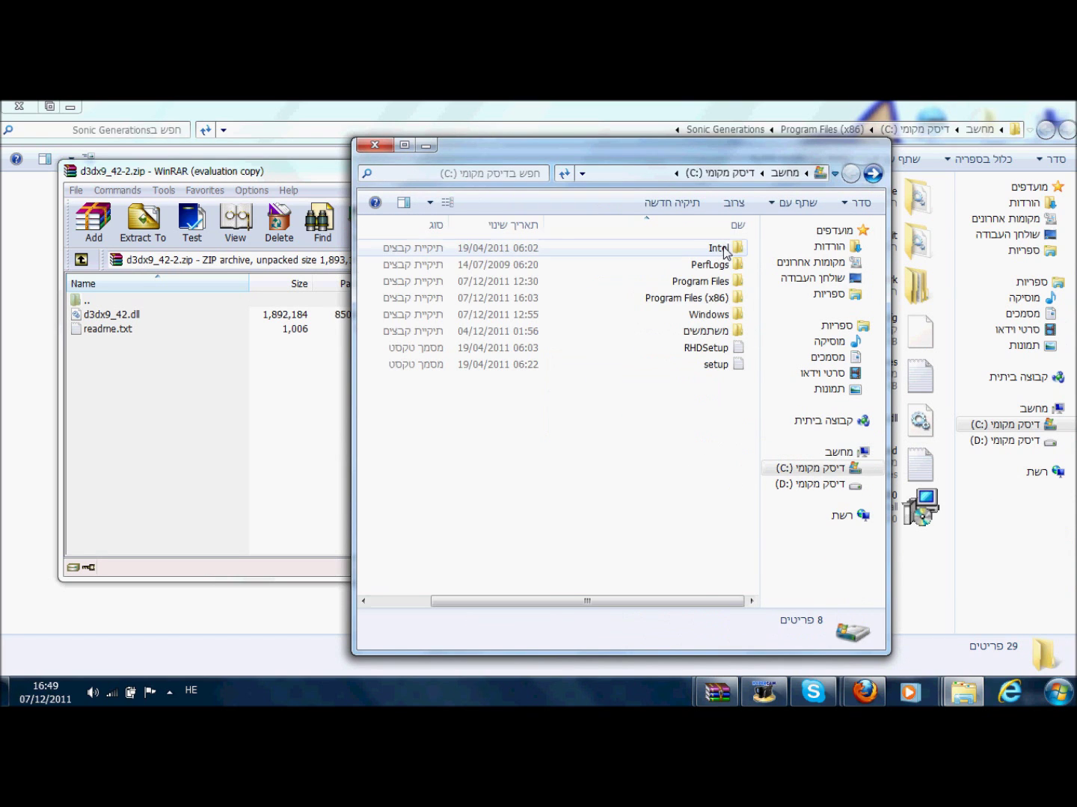
{"action": "double_click", "coordinate": [703, 315]}
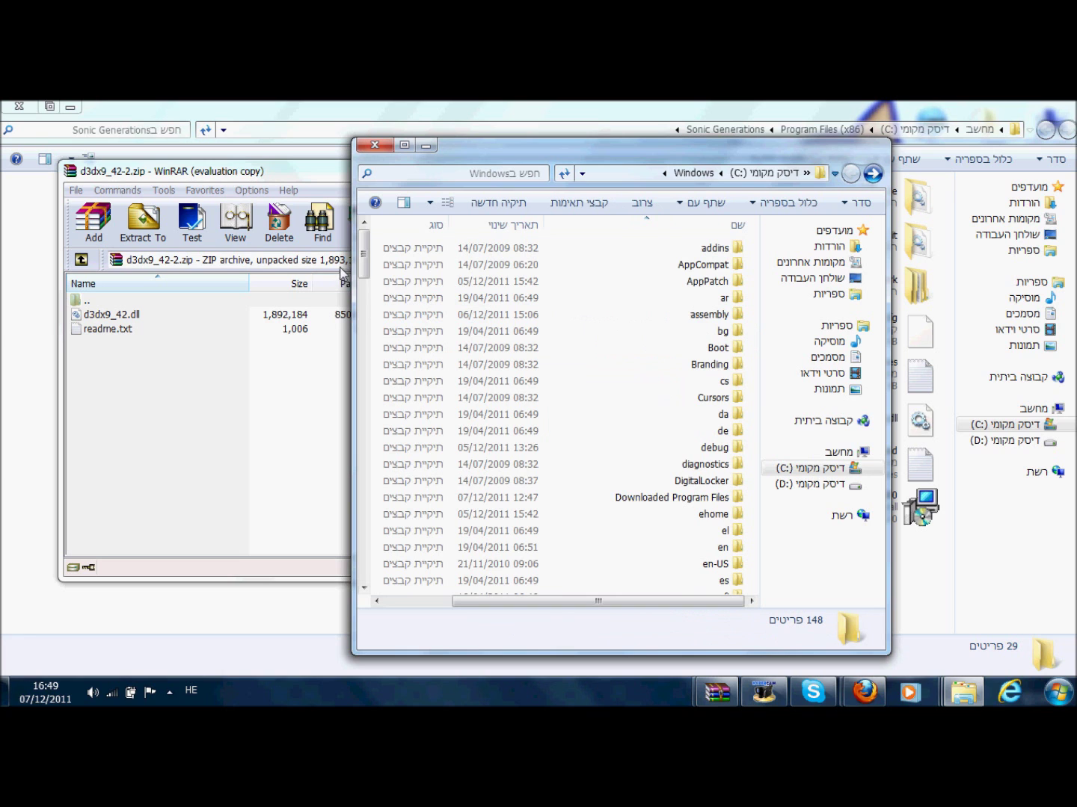
{"action": "left_click_drag", "start_coordinate": [365, 270], "coordinate": [378, 417]}
{"action": "double_click", "coordinate": [678, 529]}
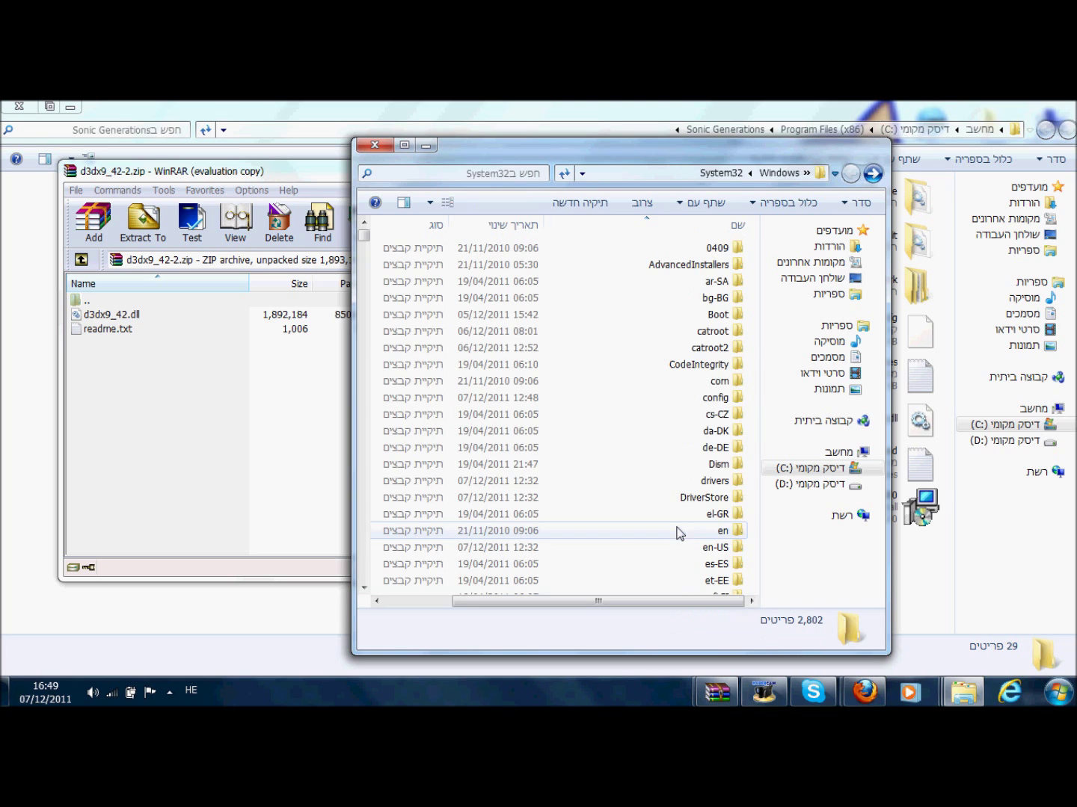
{"action": "left_click_drag", "start_coordinate": [314, 176], "coordinate": [960, 236]}
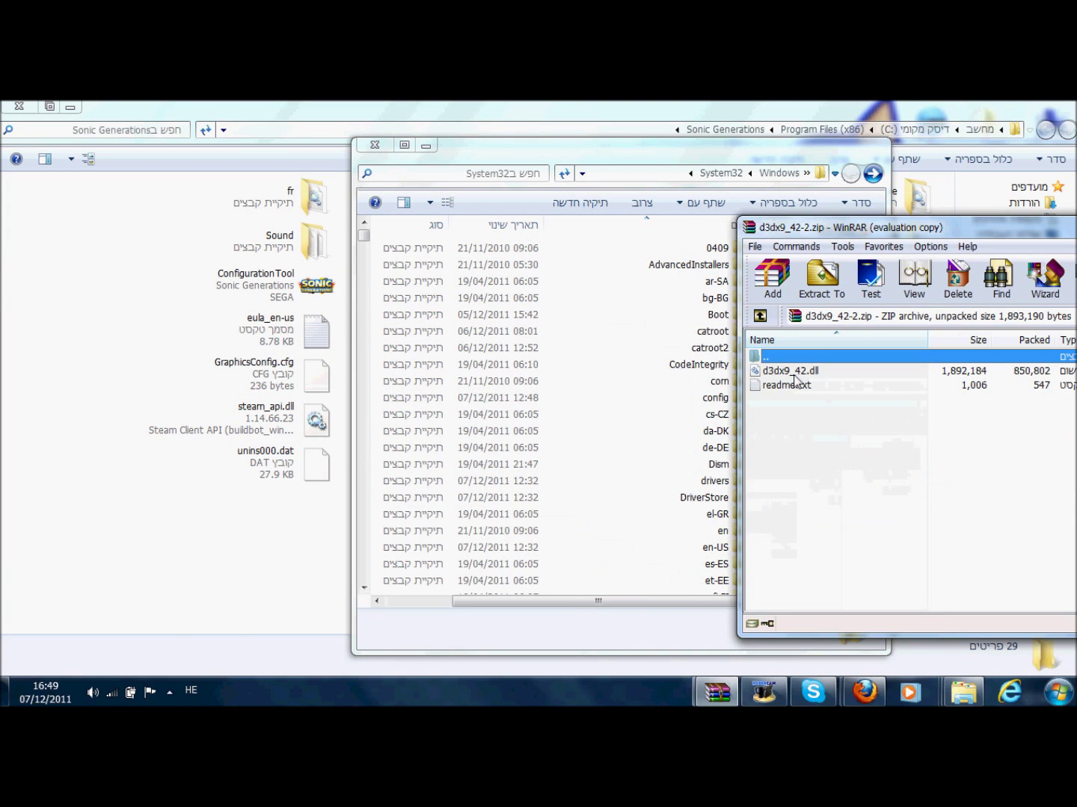
Drag d3dx9_42.dll from d3dx9_42-2.zip into System32, then close WinRAR and the System32 window.
{"action": "left_click_drag", "start_coordinate": [785, 370], "coordinate": [818, 385]}
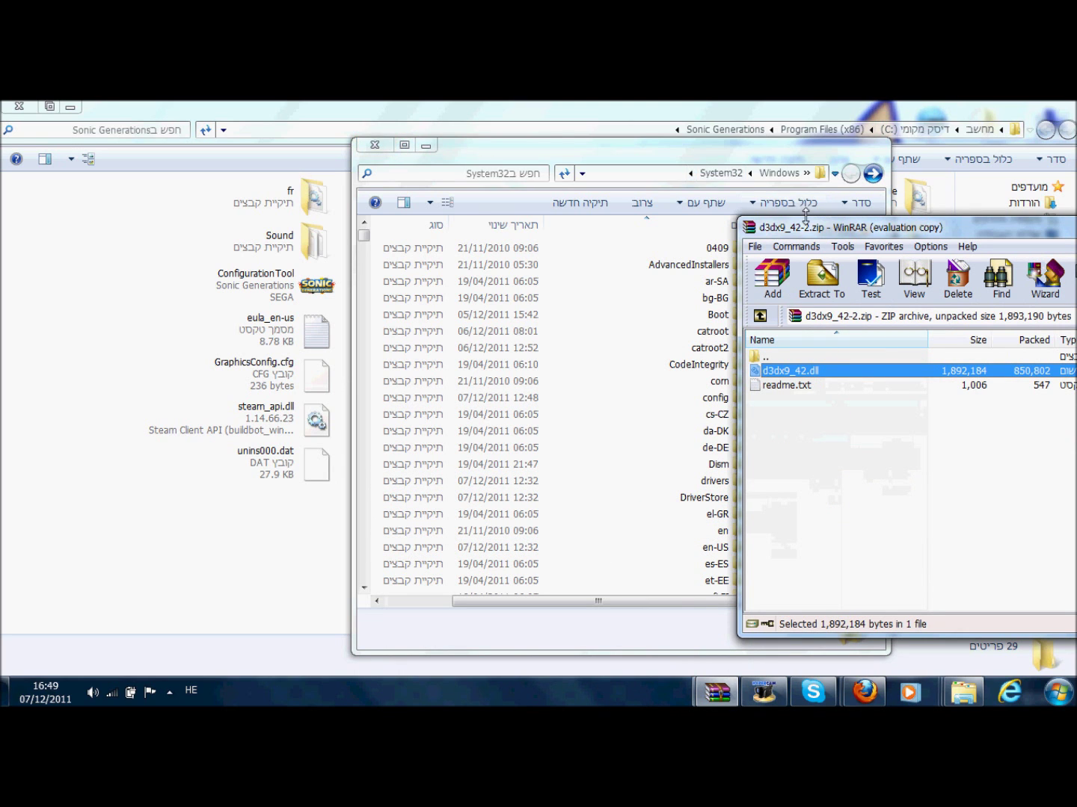
{"action": "left_click_drag", "start_coordinate": [805, 217], "coordinate": [134, 196]}
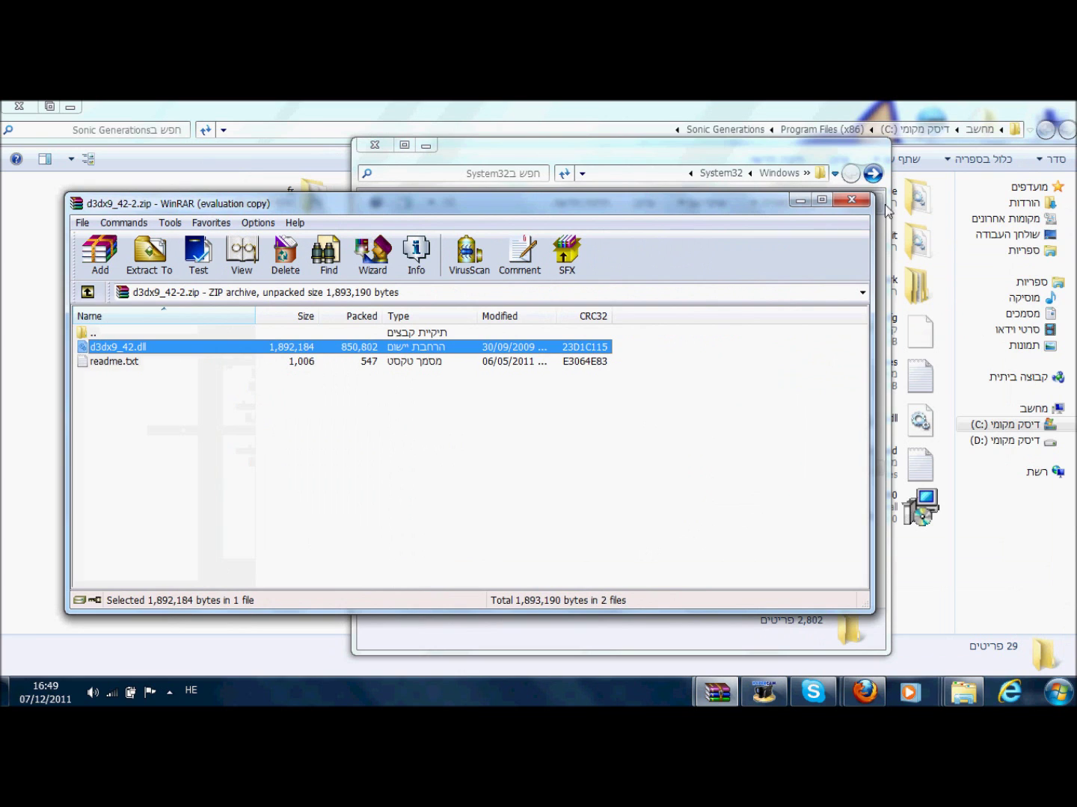
{"action": "left_click", "coordinate": [851, 199]}
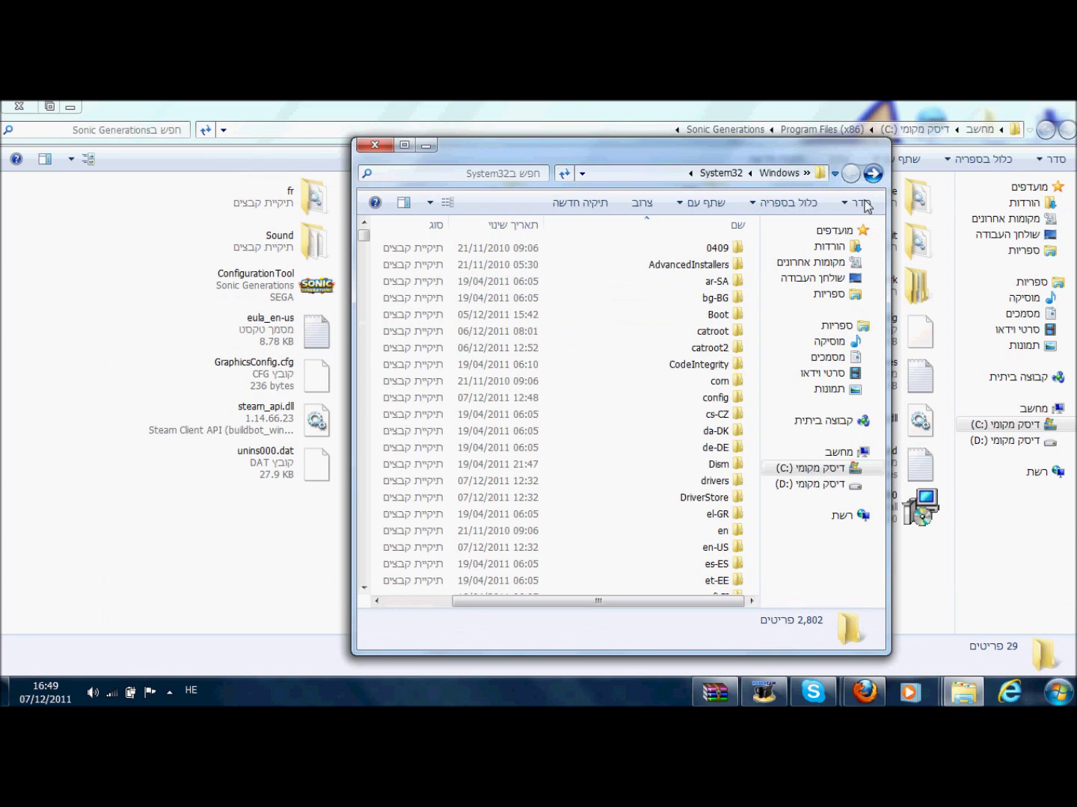
{"action": "left_click", "coordinate": [376, 146]}
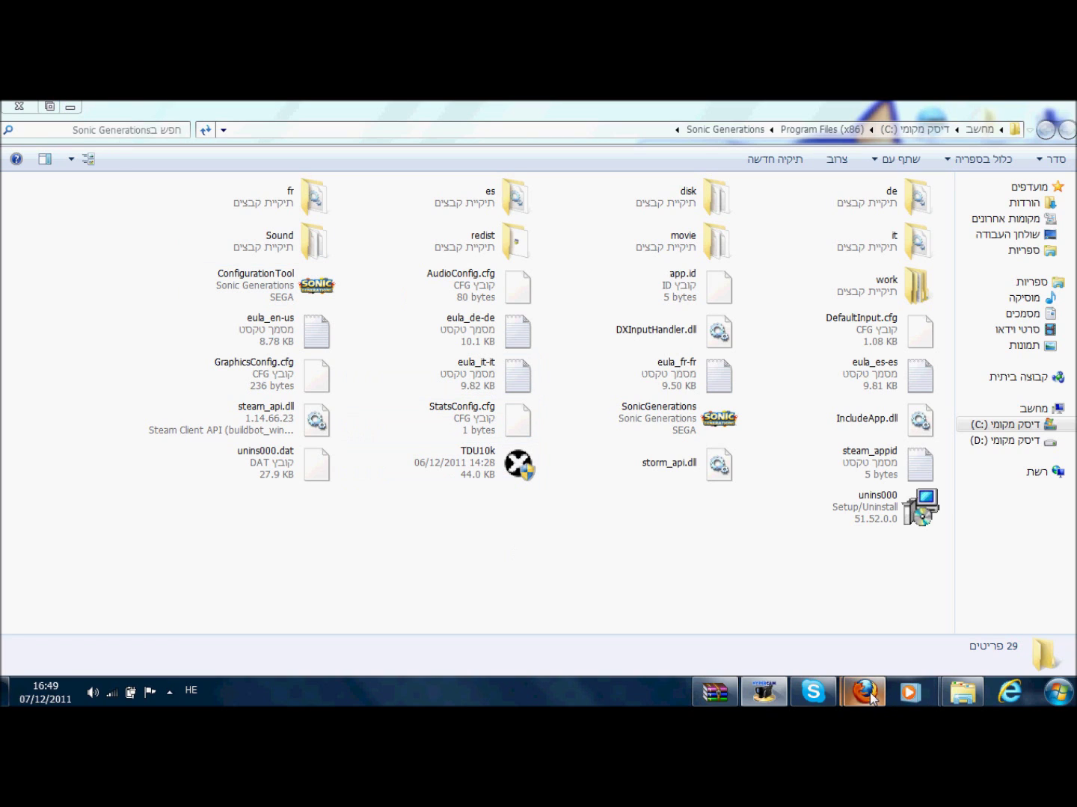
{"action": "mouse_move", "coordinate": [863, 673]}
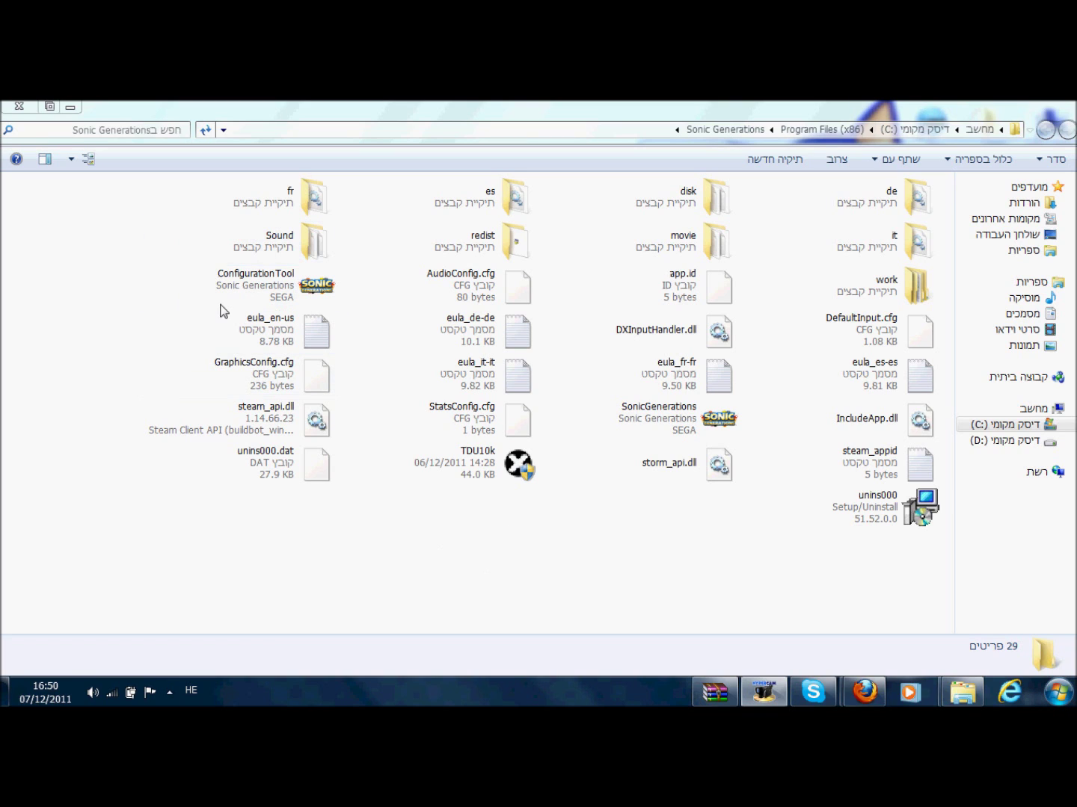
Minimize the game folder window and the Sonic Generations Fix.rar window to reveal the Sonic desktop.
{"action": "left_click", "coordinate": [882, 516]}
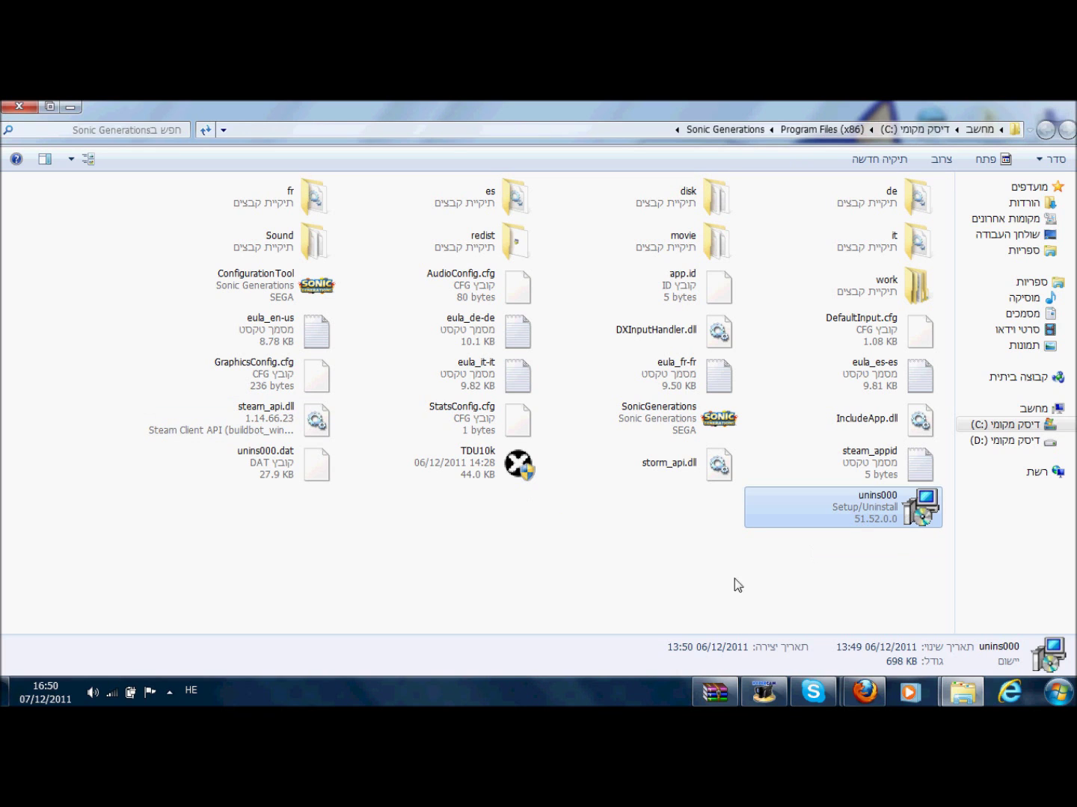
{"action": "left_click", "coordinate": [670, 597]}
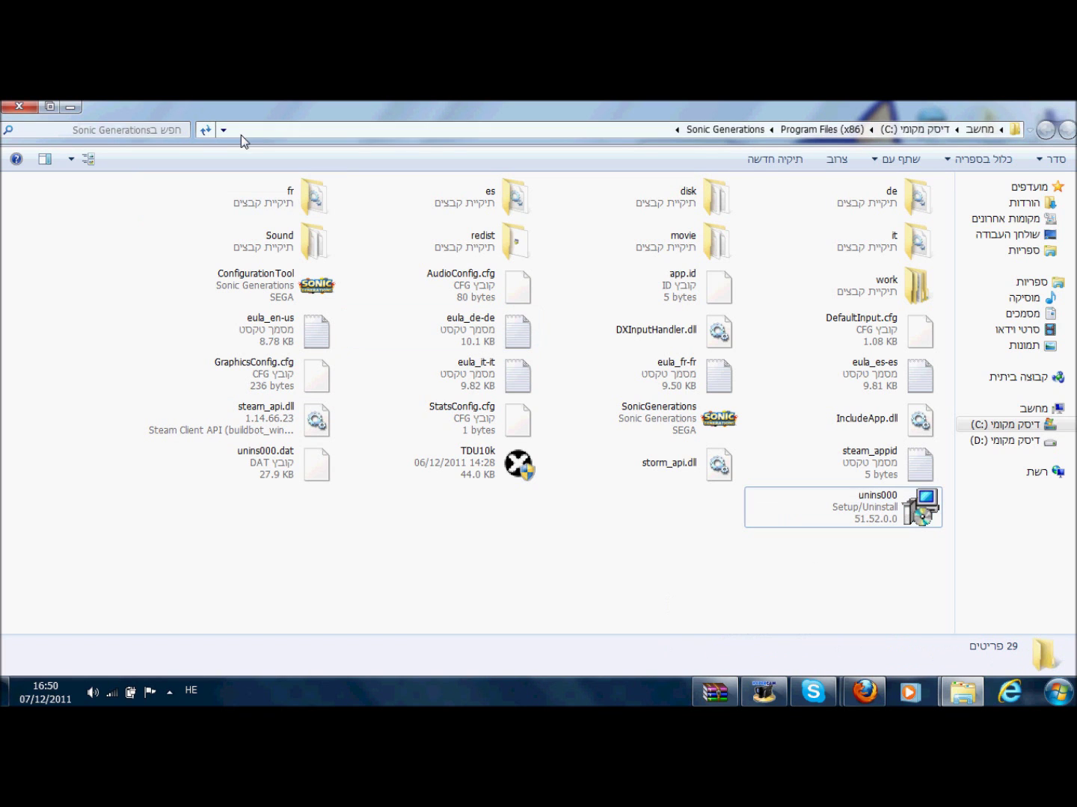
{"action": "left_click", "coordinate": [72, 108]}
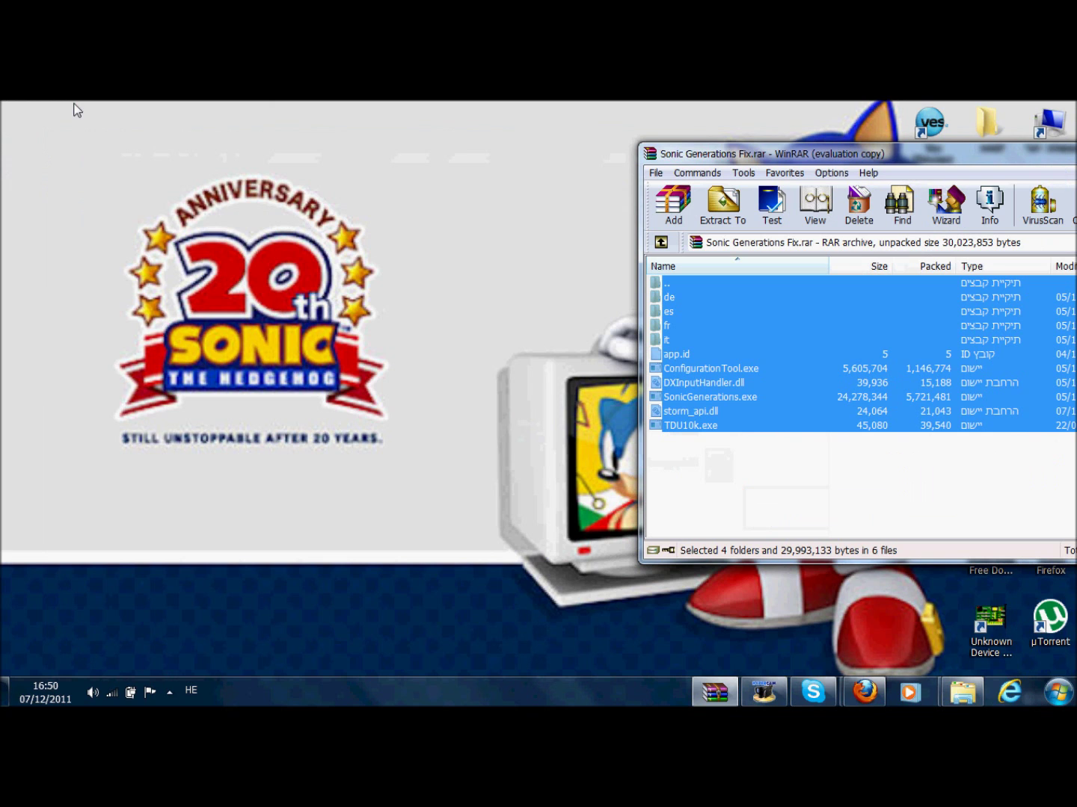
{"action": "left_click_drag", "start_coordinate": [696, 155], "coordinate": [205, 175]}
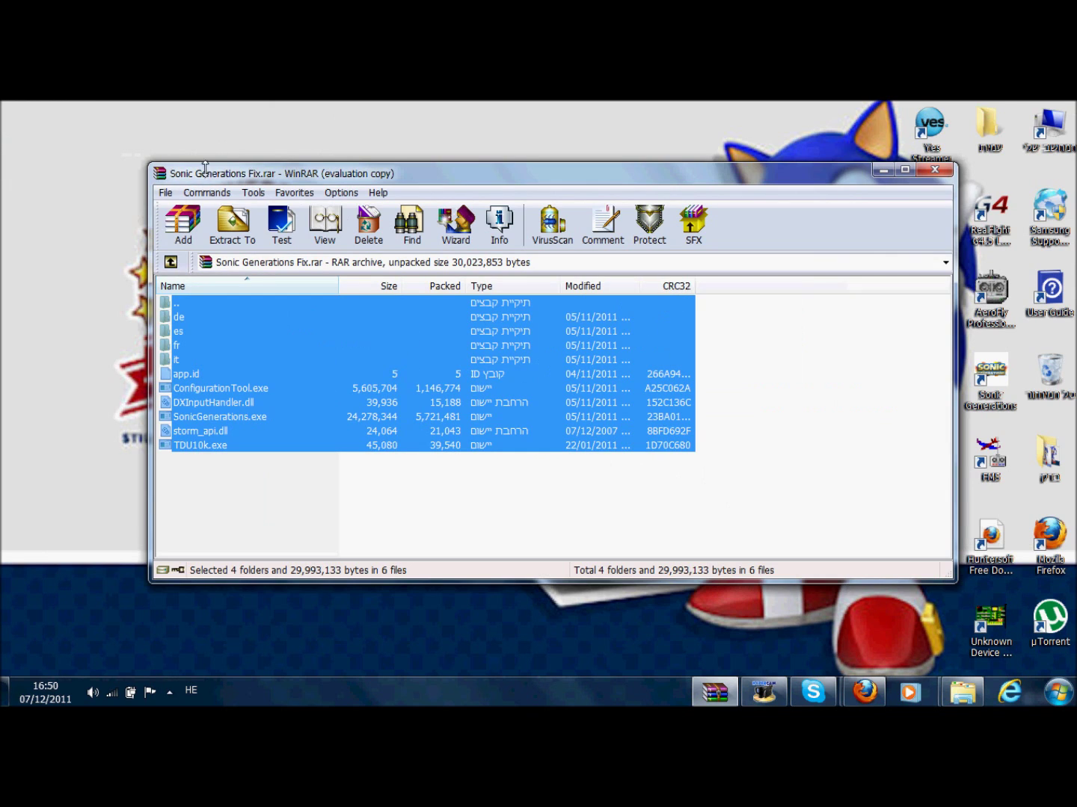
{"action": "left_click", "coordinate": [883, 170]}
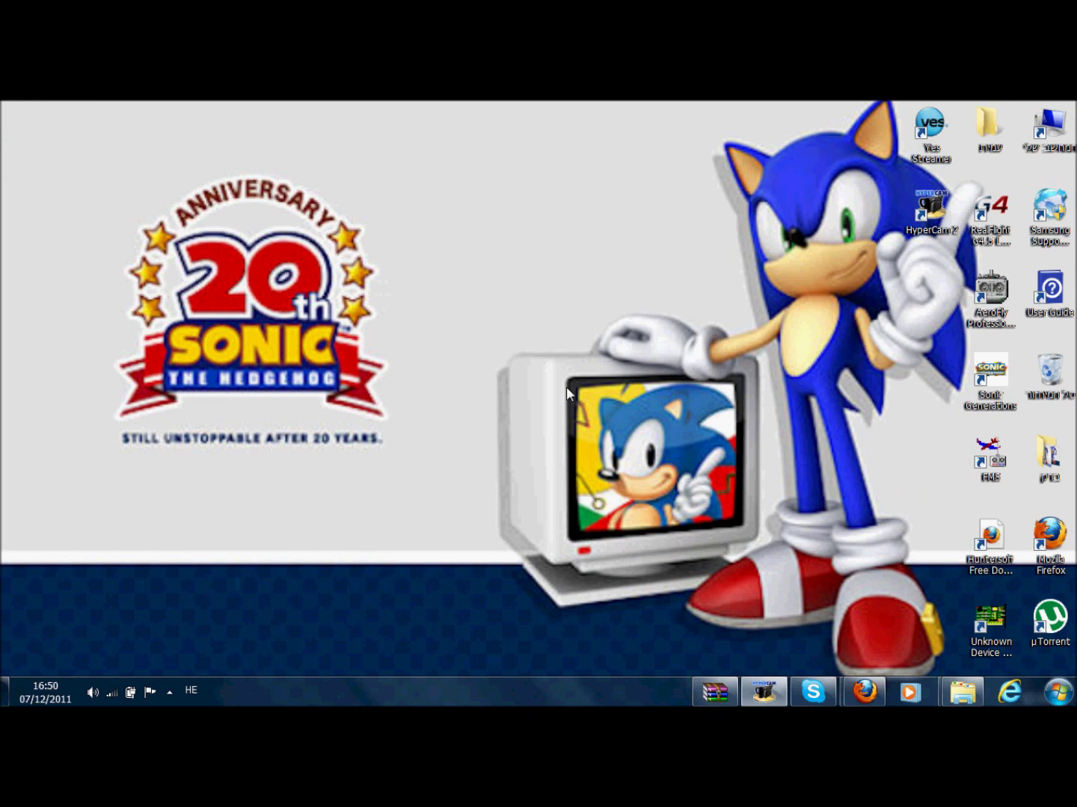